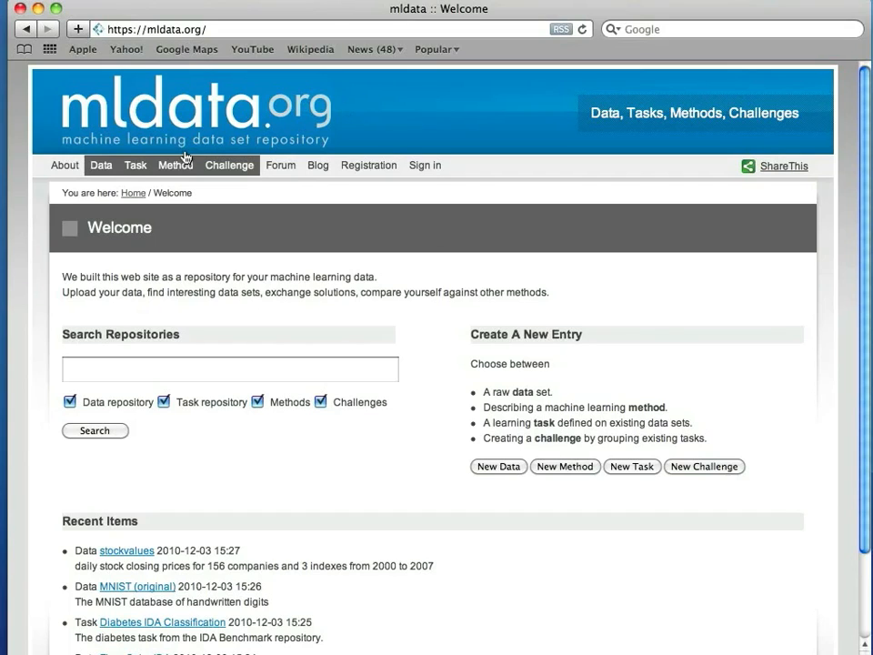
# Go to the Task section from the mldata.org welcome page's navigation bar.
pyautogui.click(136, 170)
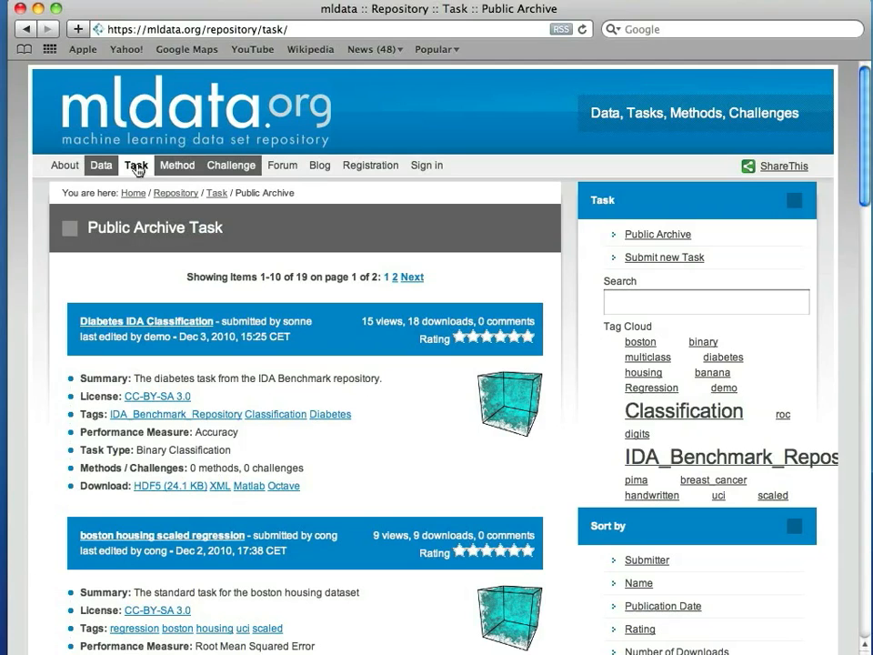
# Scroll down the 19-task list to the Banana classification entry.
pyautogui.scroll(-5, 210, 289)
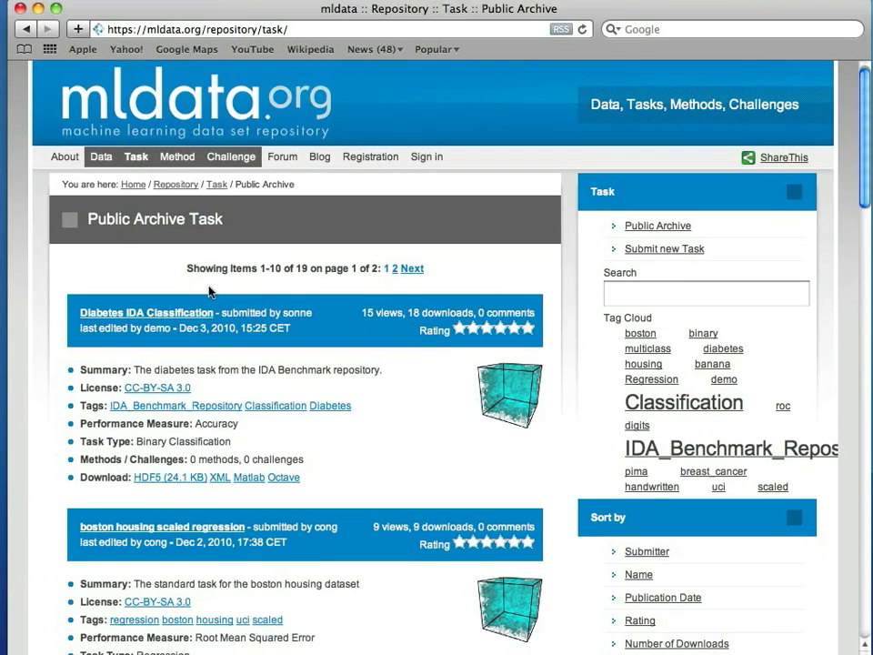
pyautogui.scroll(-2, 209, 290)
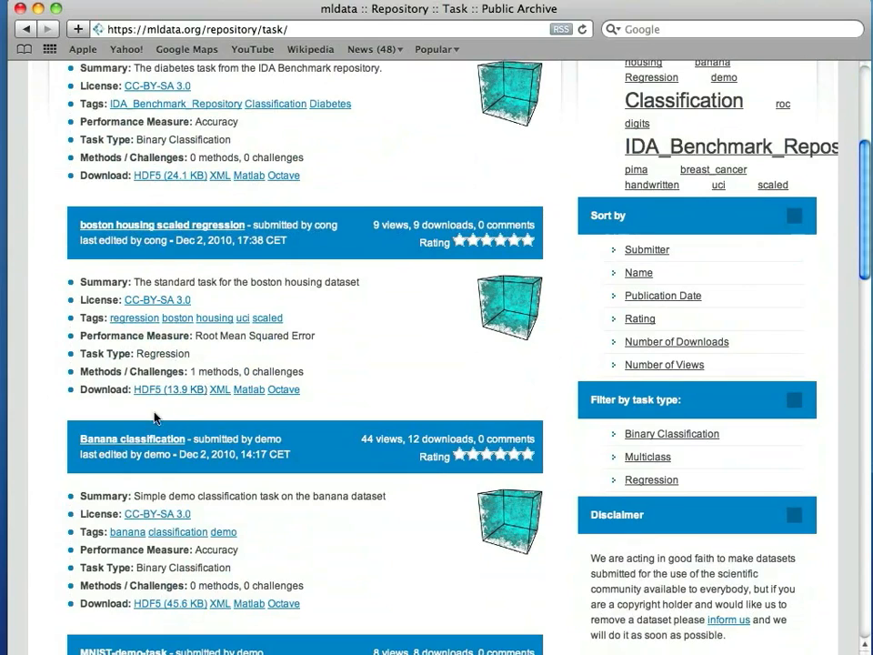
# Download the Banana classification task as banana-classification_v2.octave in Octave format.
pyautogui.click(153, 440)
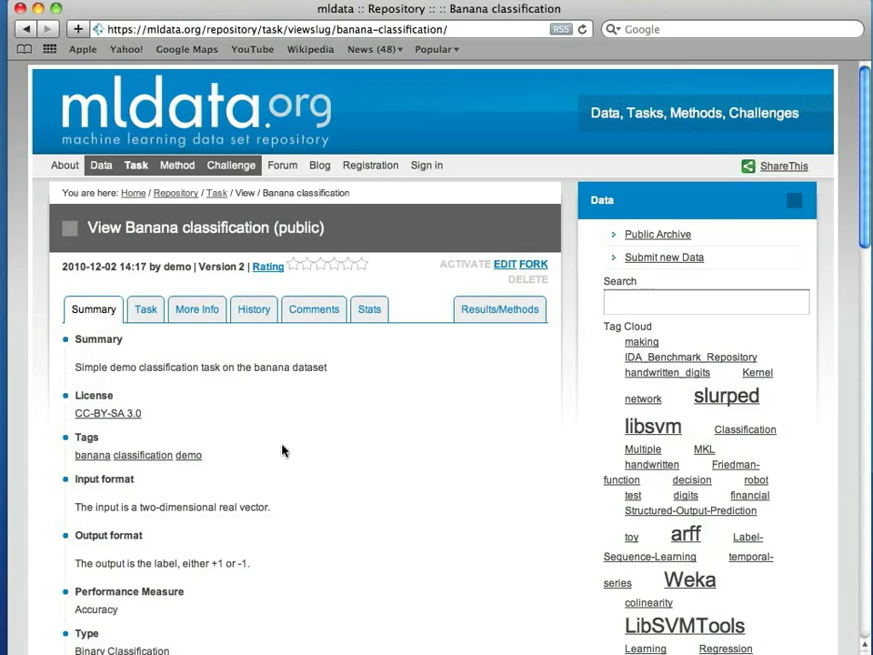
pyautogui.scroll(-5, 282, 449)
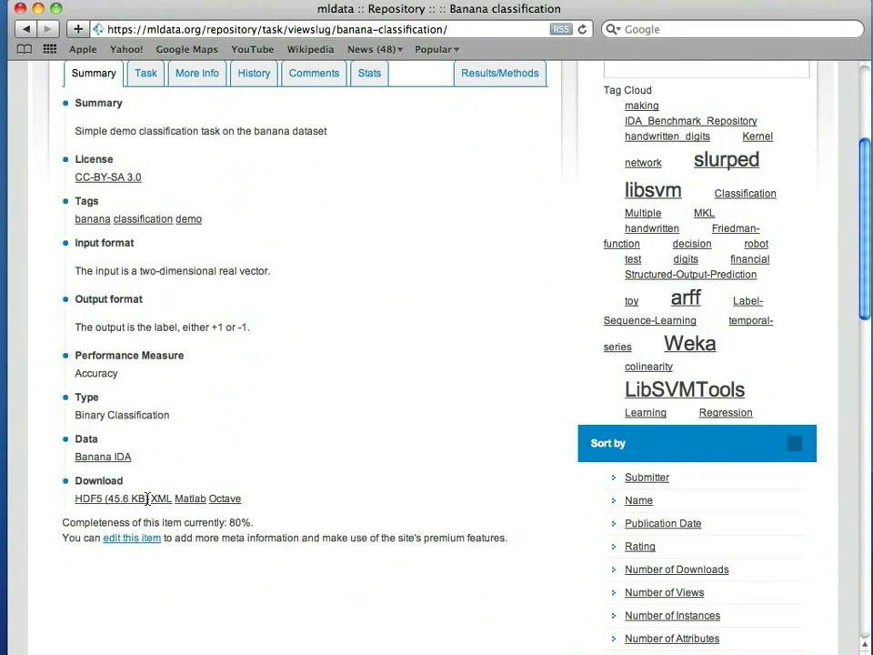
pyautogui.click(224, 499)
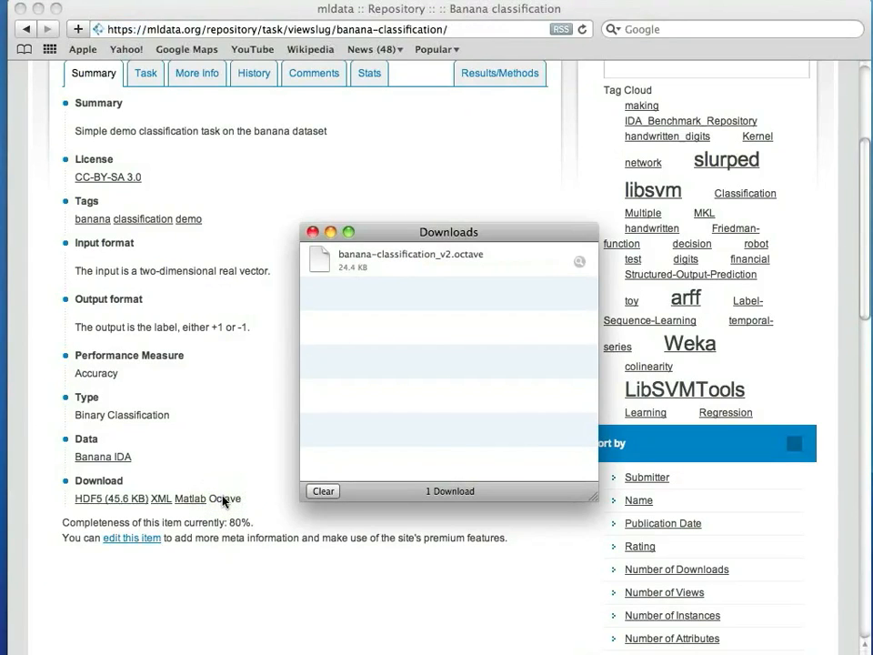
pyautogui.click(312, 233)
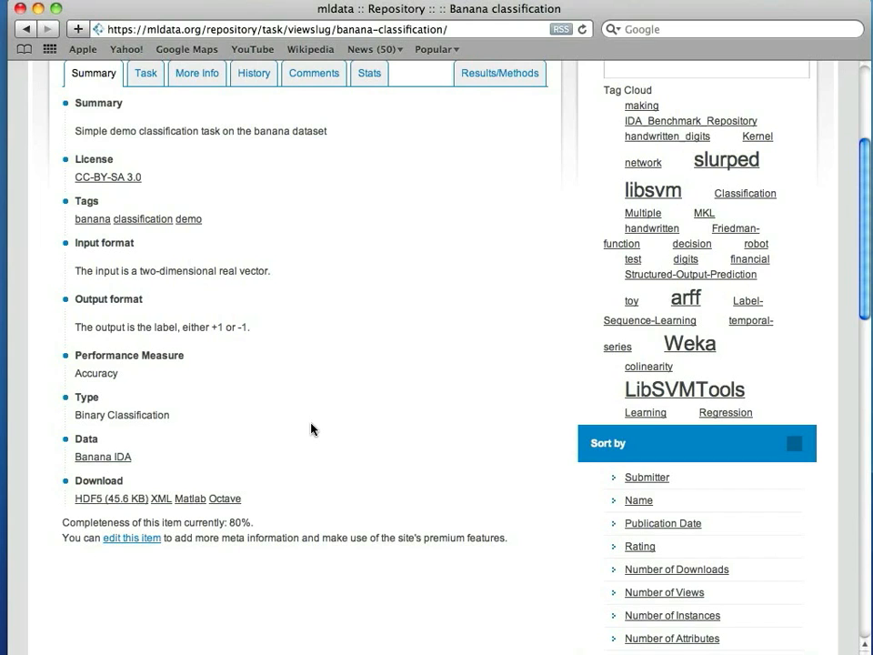
# In Octave, list files, load banana-classification_v2.octave, and show its variables with whos.
pyautogui.press('super+Tab')
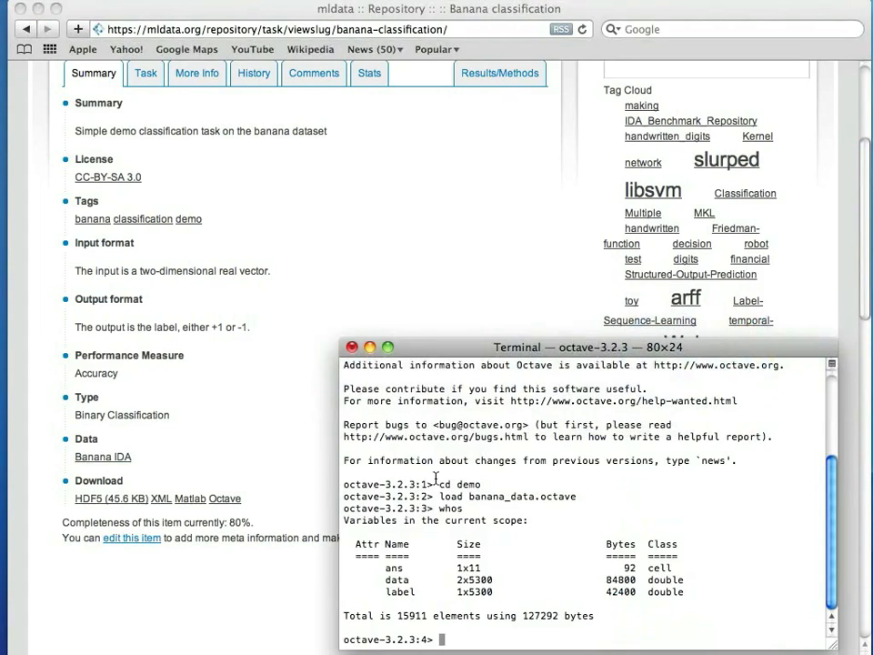
pyautogui.write('dir')
pyautogui.press('Return')
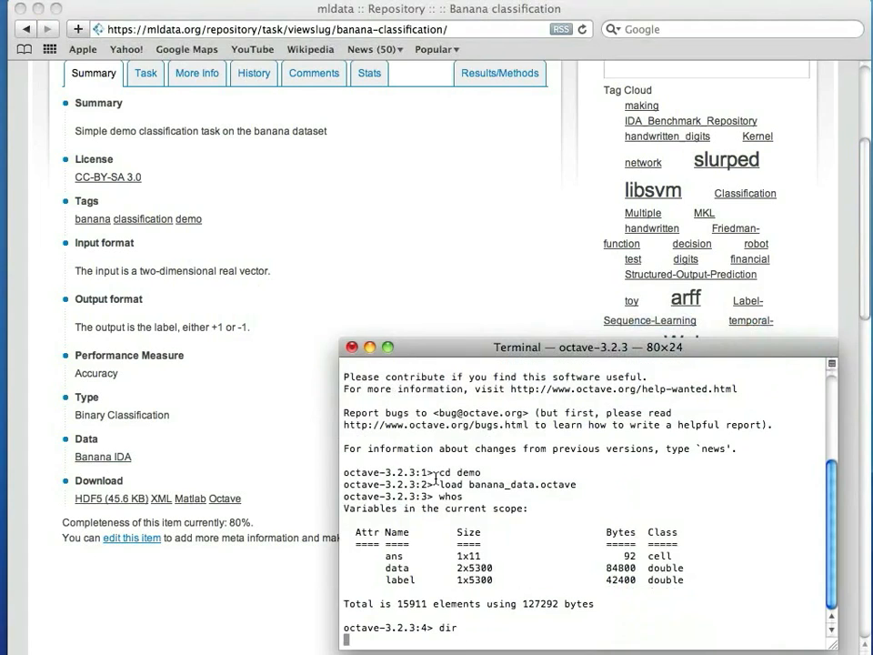
pyautogui.write('load ba')
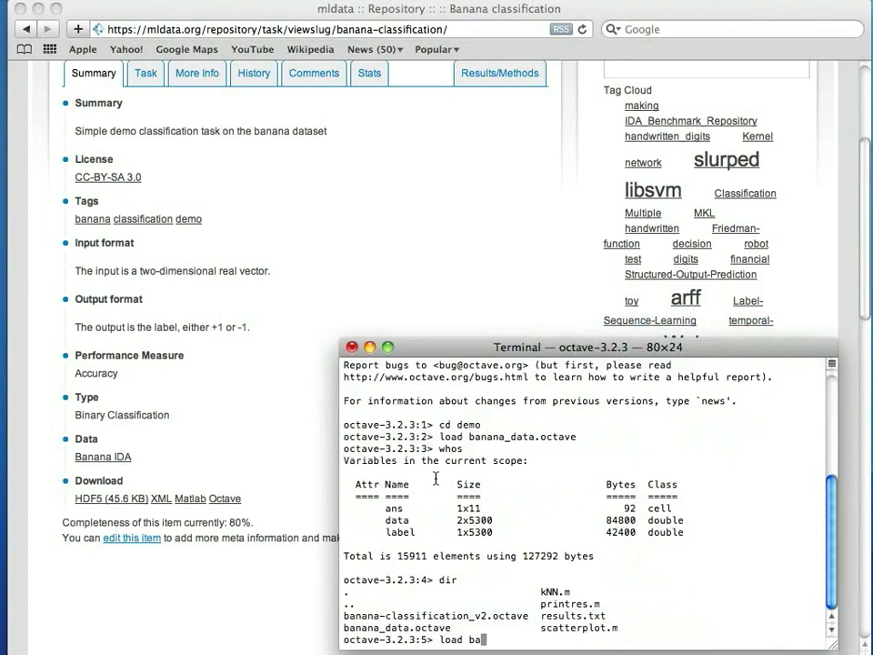
pyautogui.write('nana-classification_v2.')
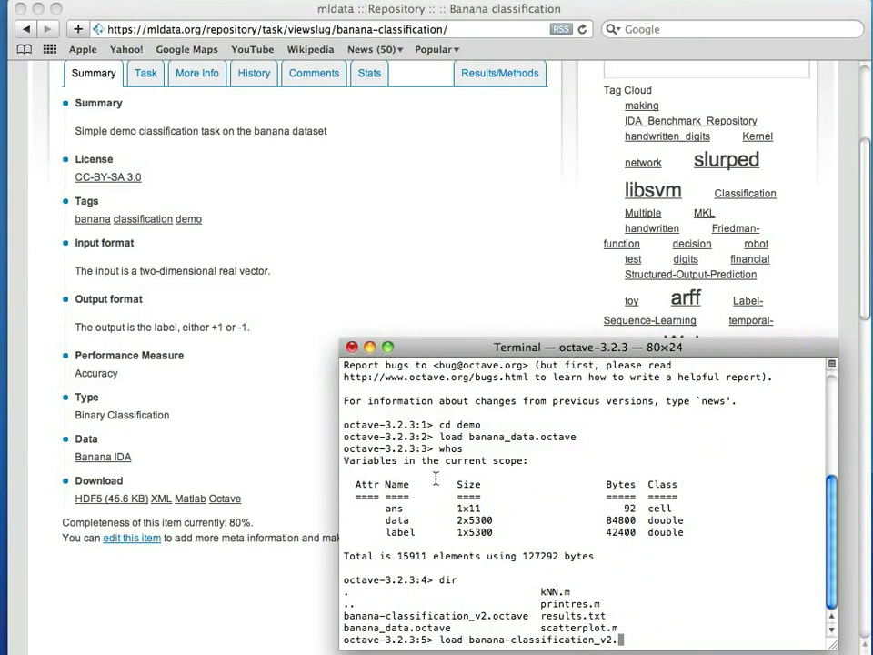
pyautogui.write('octave')
pyautogui.press('Return')
pyautogui.write('whos')
pyautogui.press('Return')
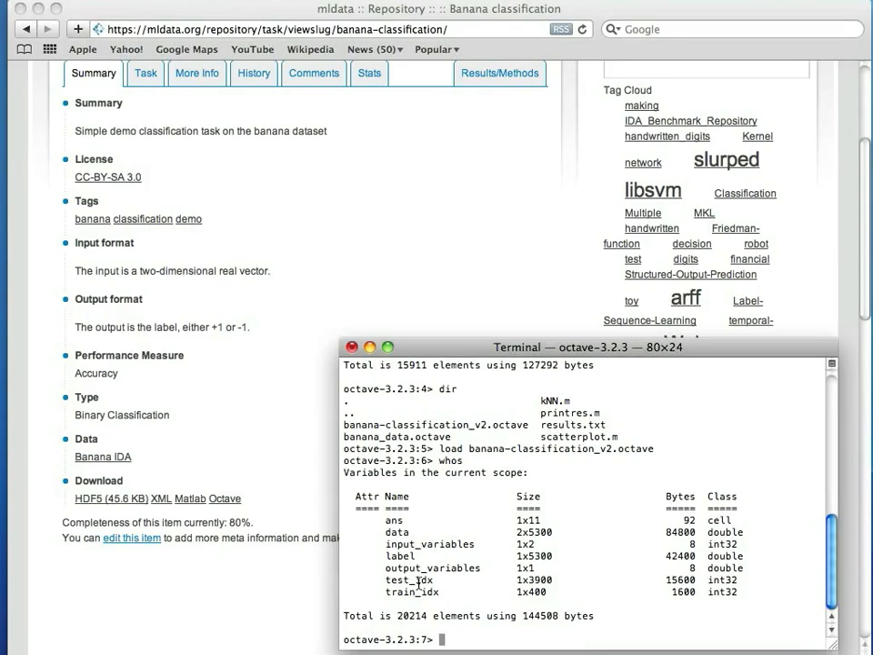
# Add 1 to test_idx and train_idx so the indices are 1-based.
pyautogui.write('test_idx = test_idx')
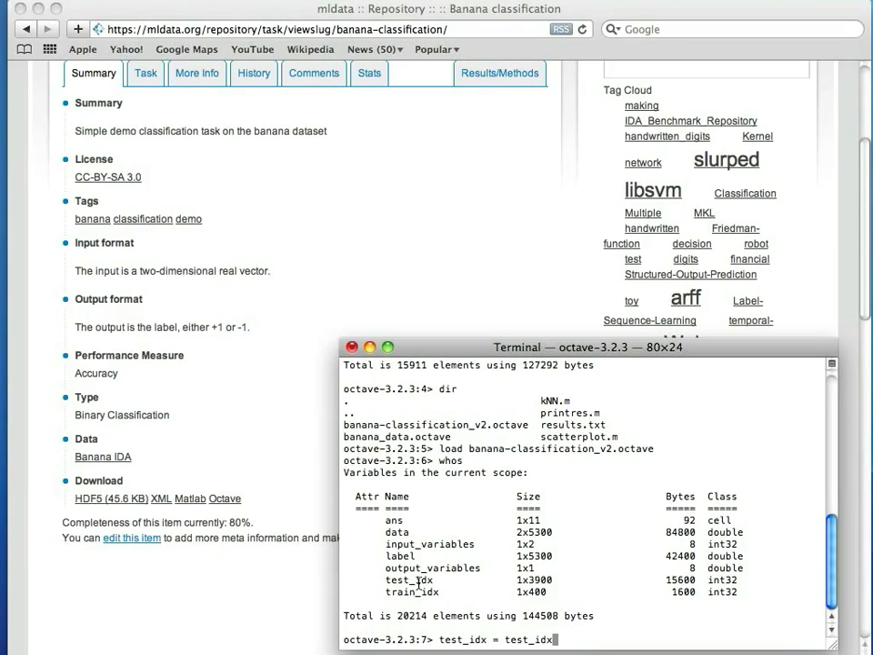
pyautogui.write('+1;')
pyautogui.press('Return')
pyautogui.write('train_idx =')
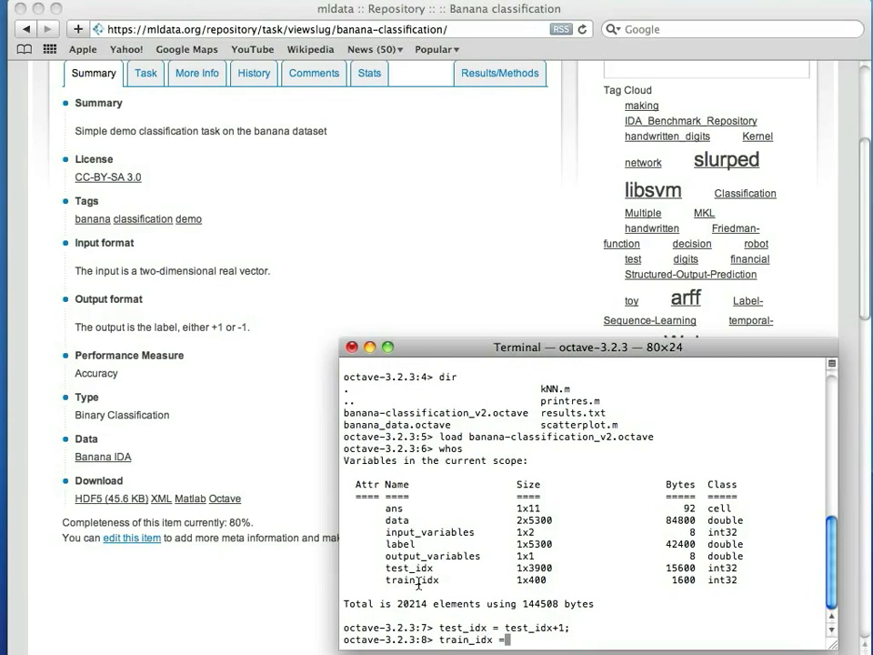
pyautogui.write(' train_idx+1;')
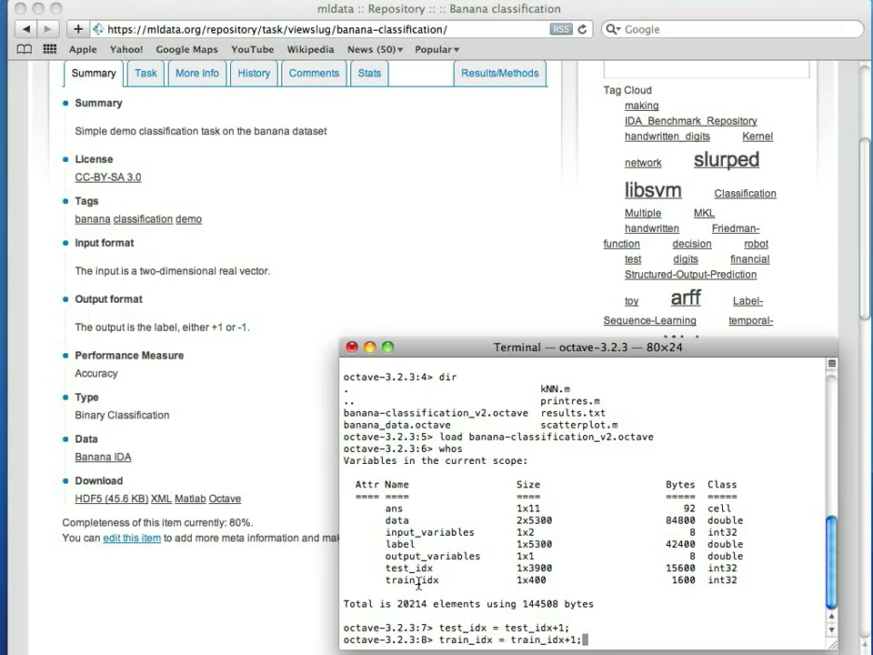
pyautogui.press('Return')
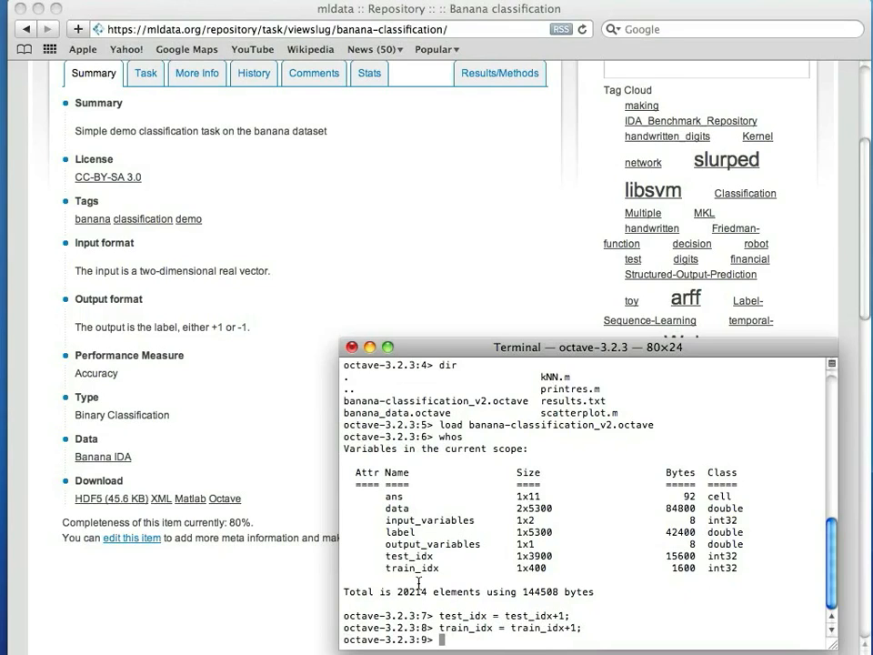
# Build train, test and training-only label from data, then scatterplot train by label in Figure 1.
pyautogui.write('train = data(:,t')
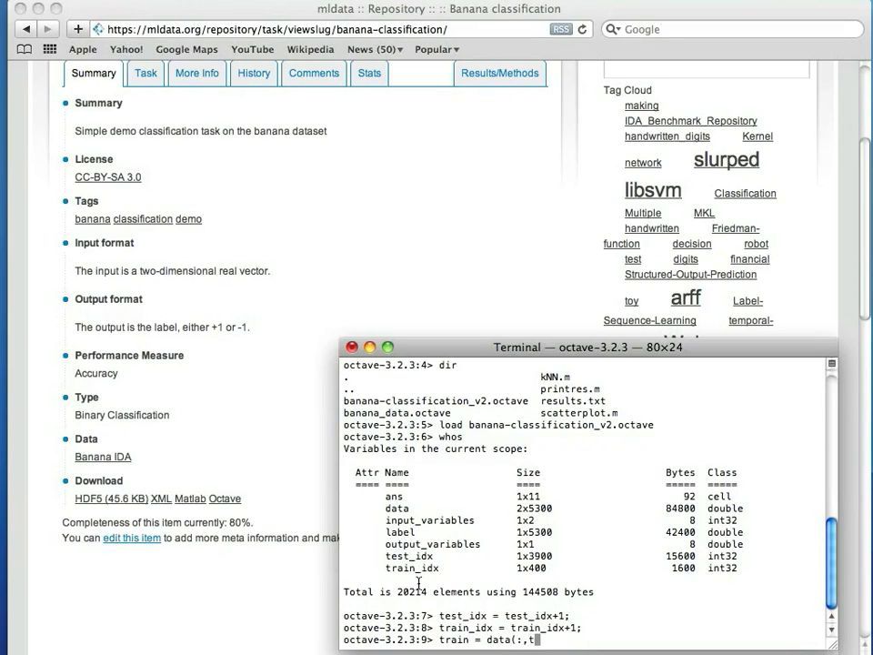
pyautogui.write('rain_idx);')
pyautogui.press('Return')
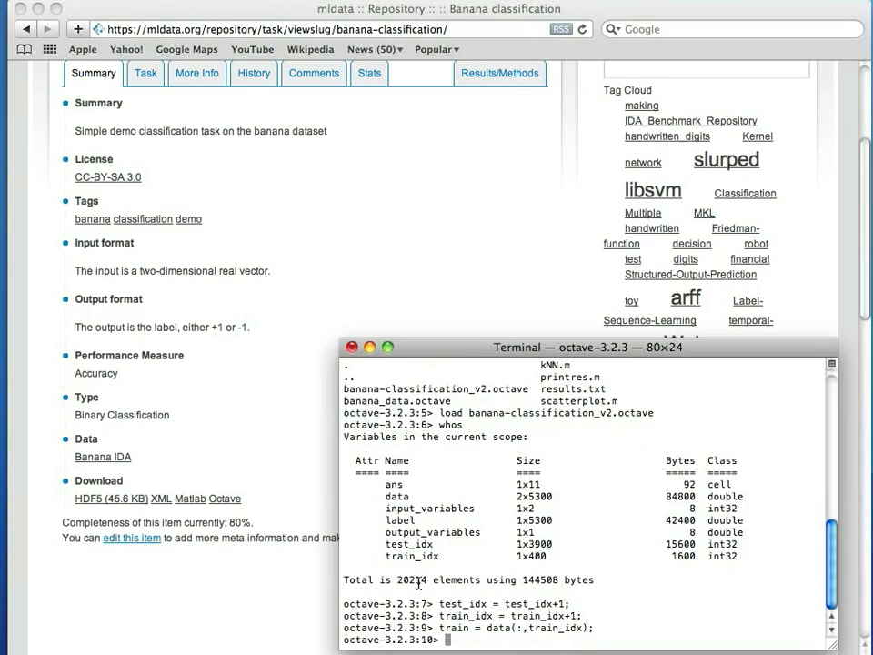
pyautogui.write('test=')
pyautogui.press('BackSpace')
pyautogui.write('= data(:,test_idx);')
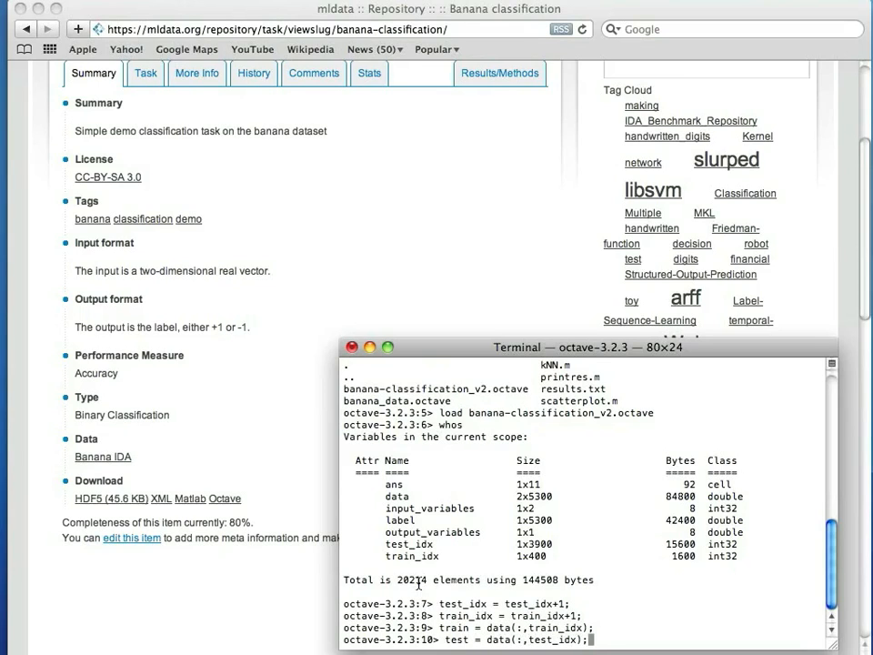
pyautogui.press('Return')
pyautogui.write('label')
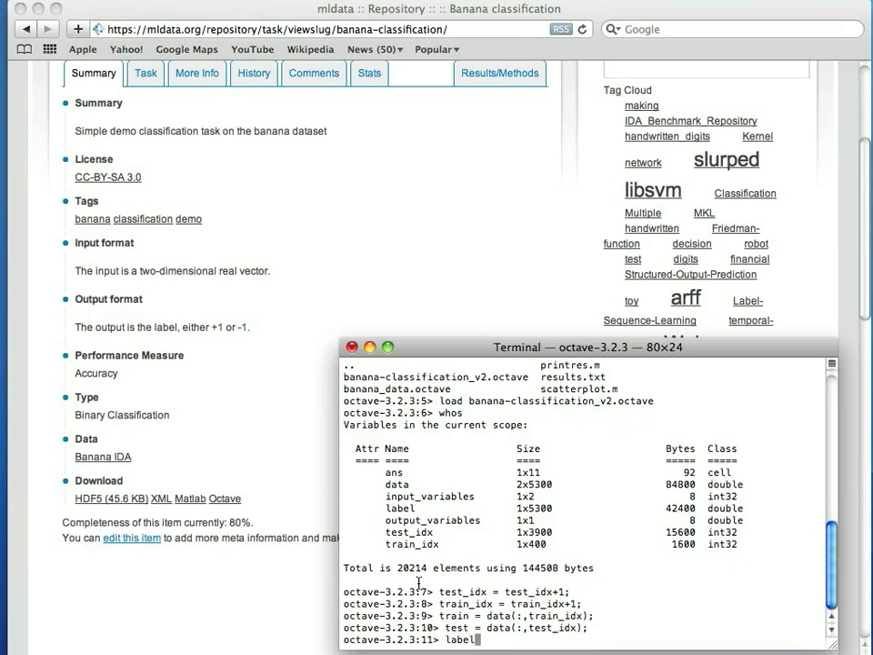
pyautogui.write(' = label(train_idx);')
pyautogui.press('Return')
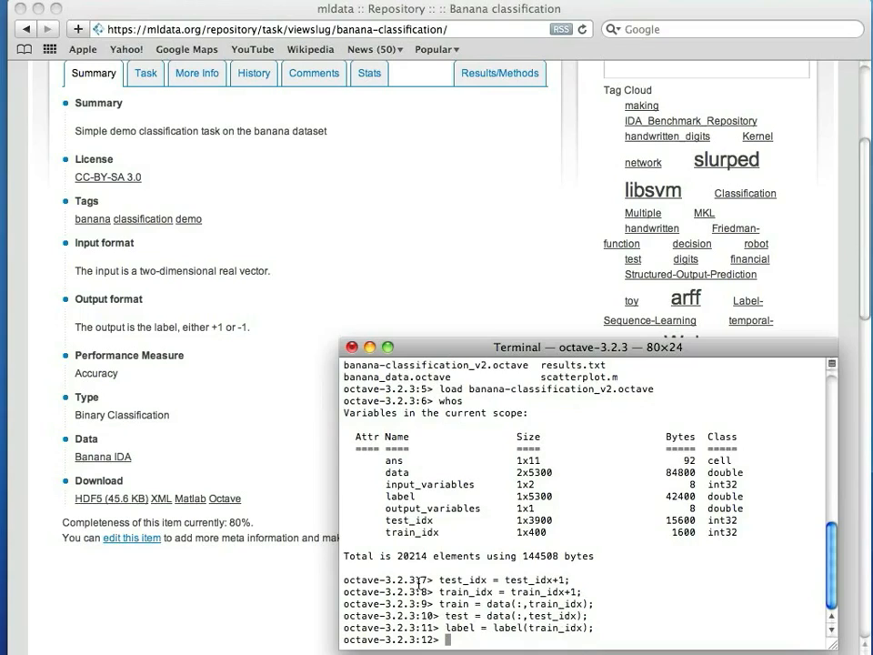
pyautogui.write('figure(1); sca')
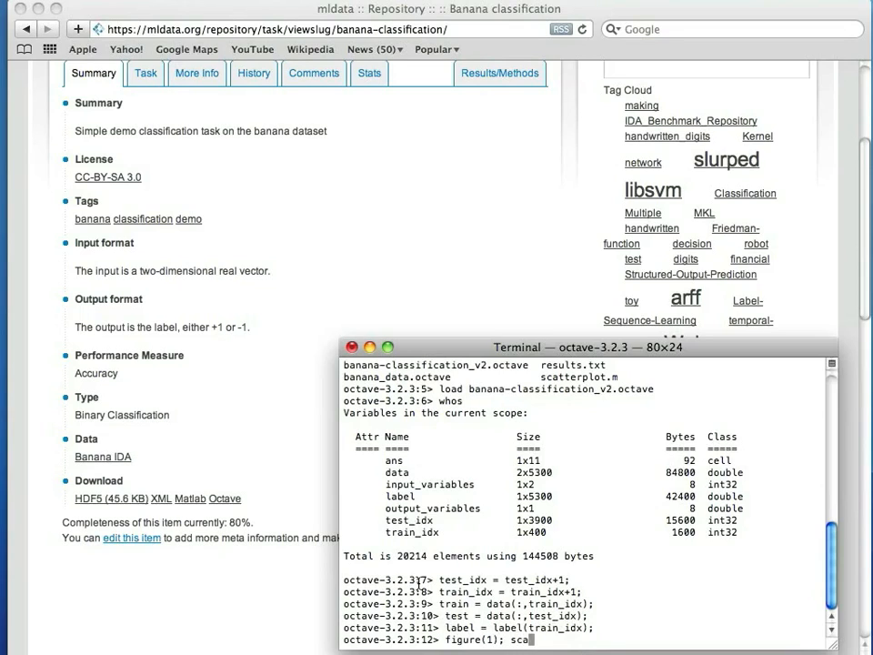
pyautogui.write('tterplot(train, label);')
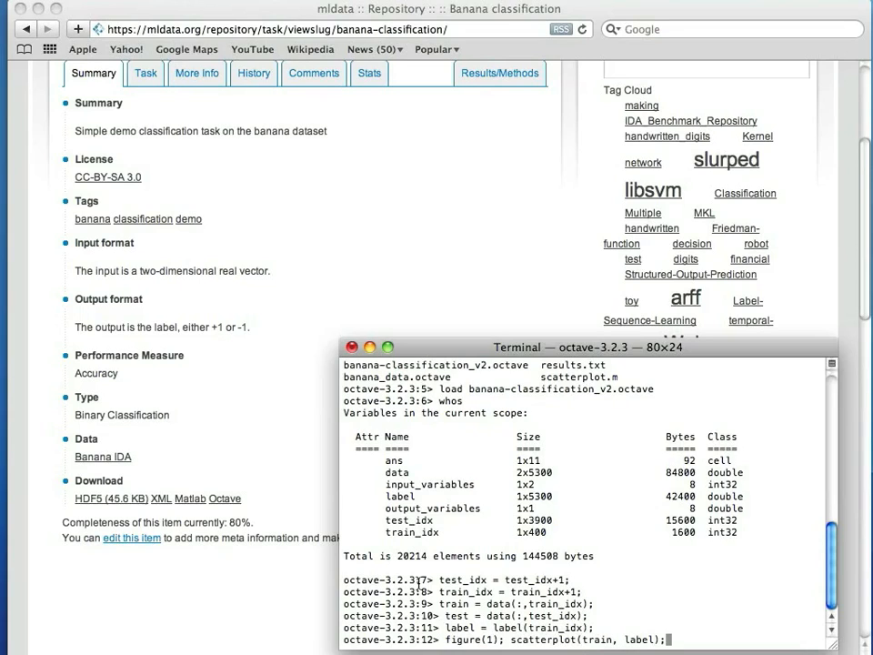
pyautogui.press('Return')
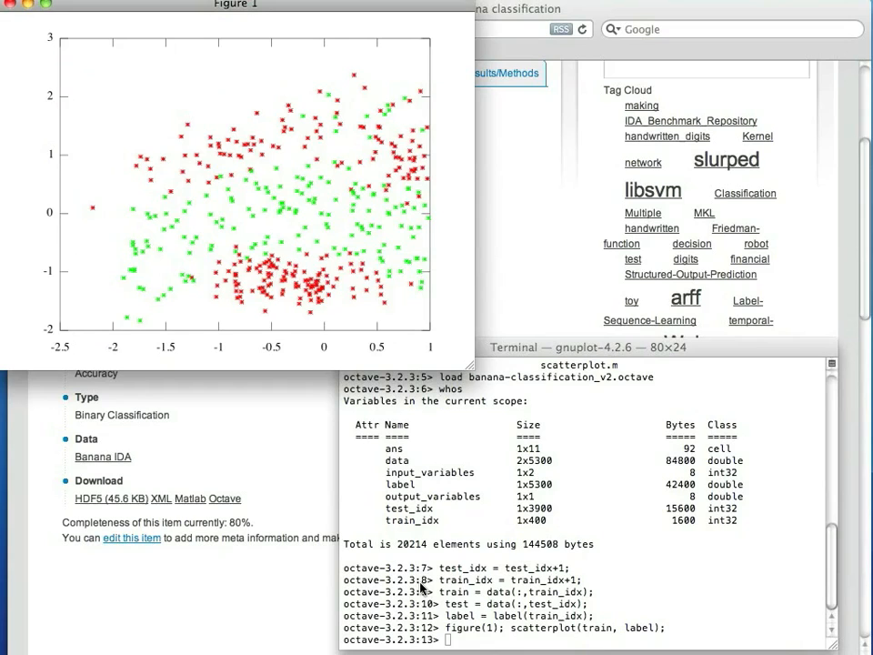
# Run pred = kNN( train, label, test, 1 ); in the Octave terminal.
pyautogui.click(420, 587)
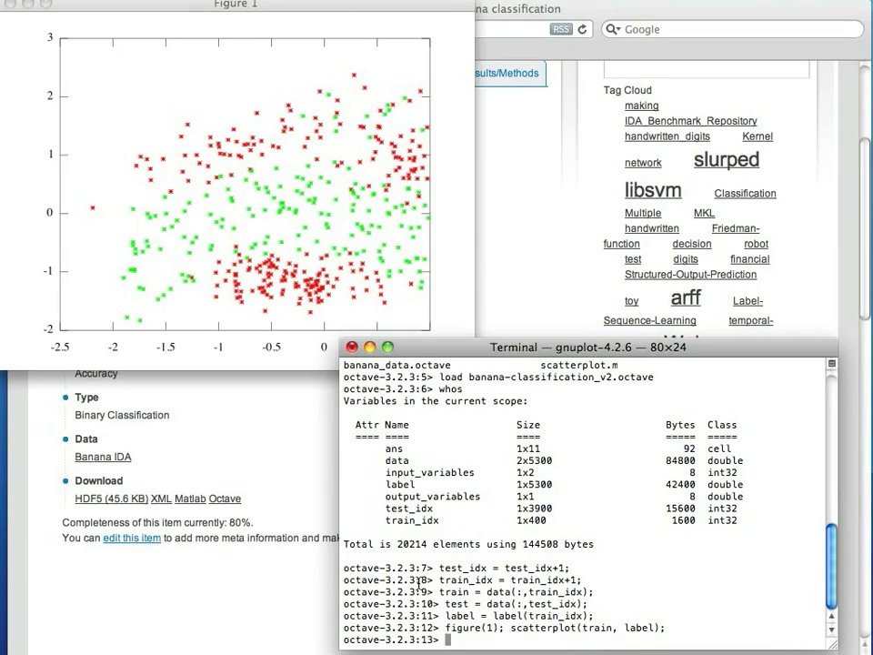
pyautogui.write('pred = kNN( train')
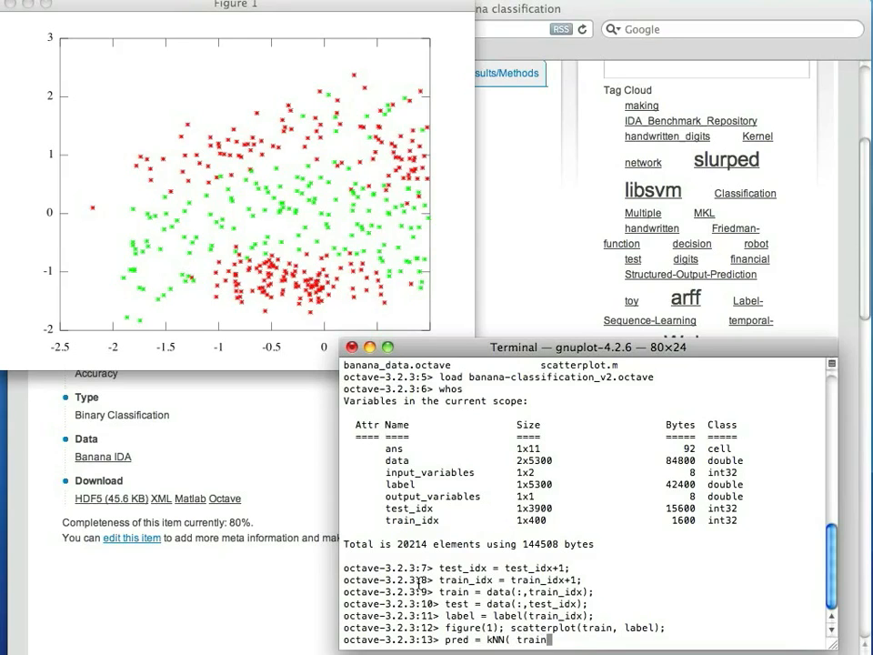
pyautogui.write(', label, test, 1 );')
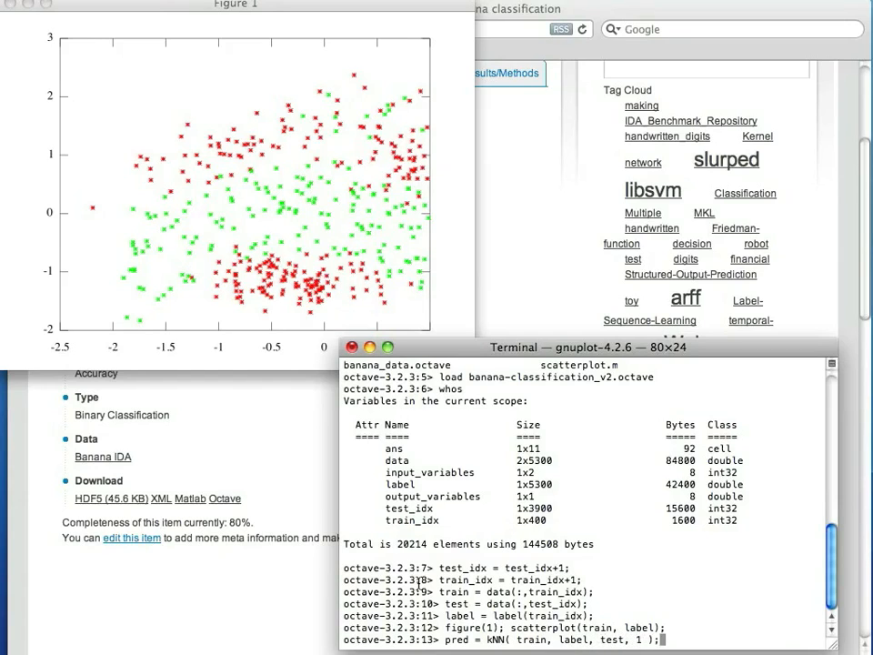
pyautogui.press('Return')
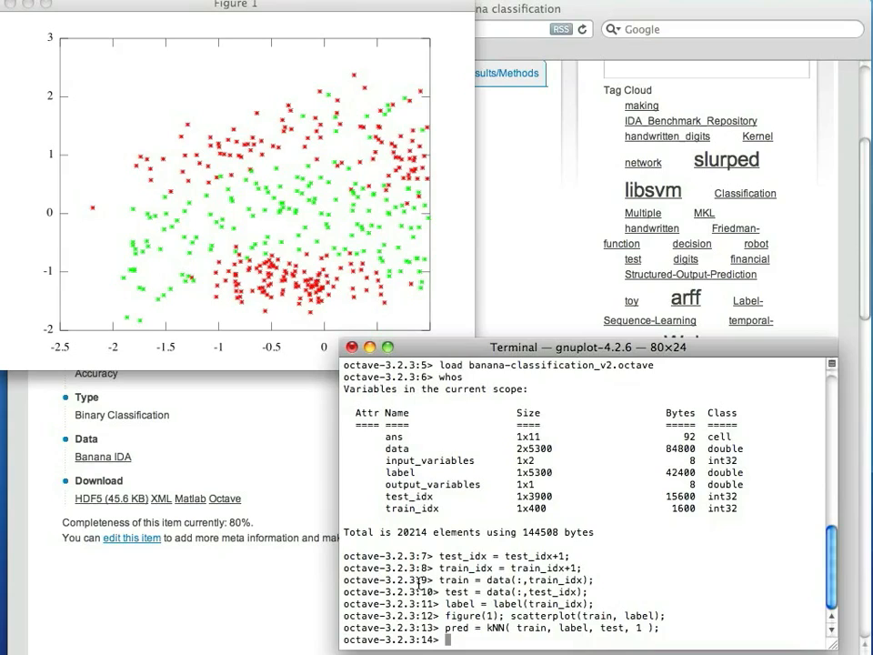
# Scatterplot test by pred in Figure 2, then run printres( pred );.
pyautogui.write('figure(2); scatterplot( test, pred );')
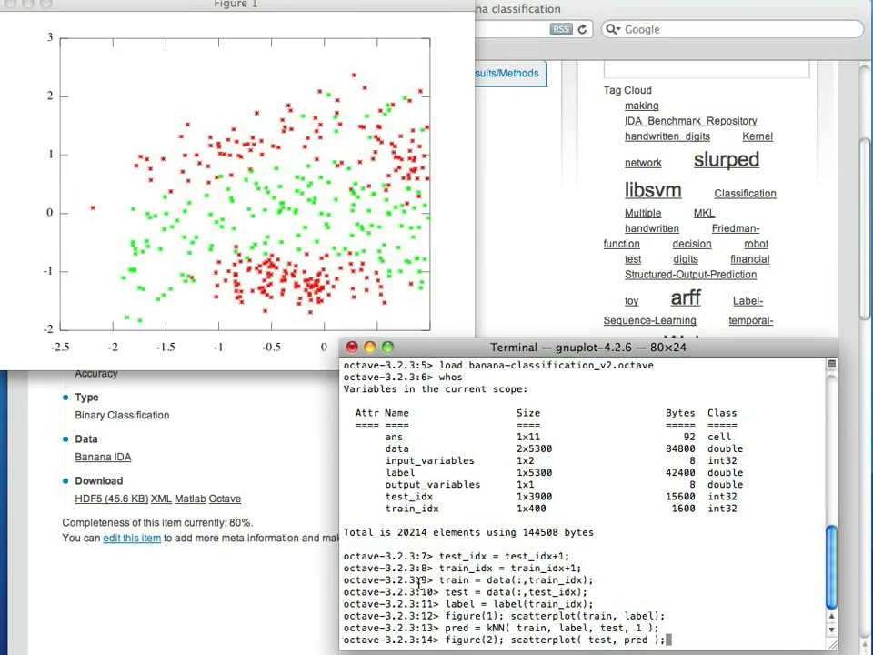
pyautogui.press('Return')
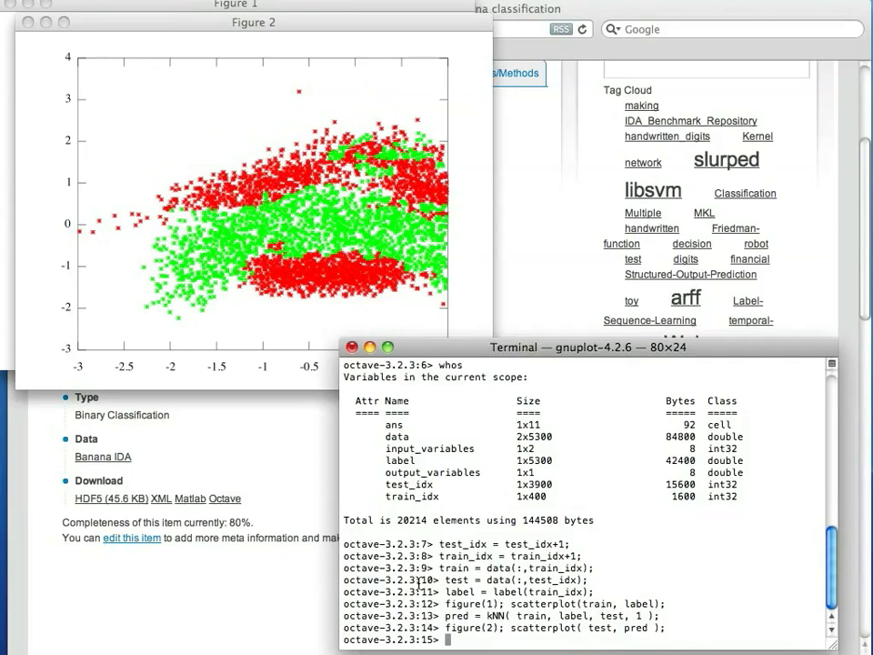
pyautogui.write('printres( pred );')
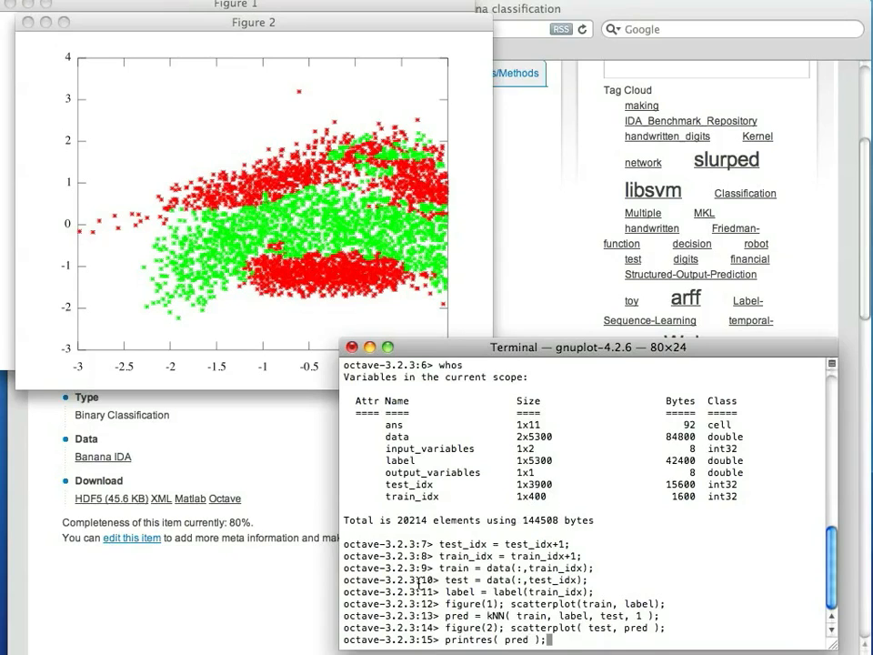
pyautogui.press('Return')
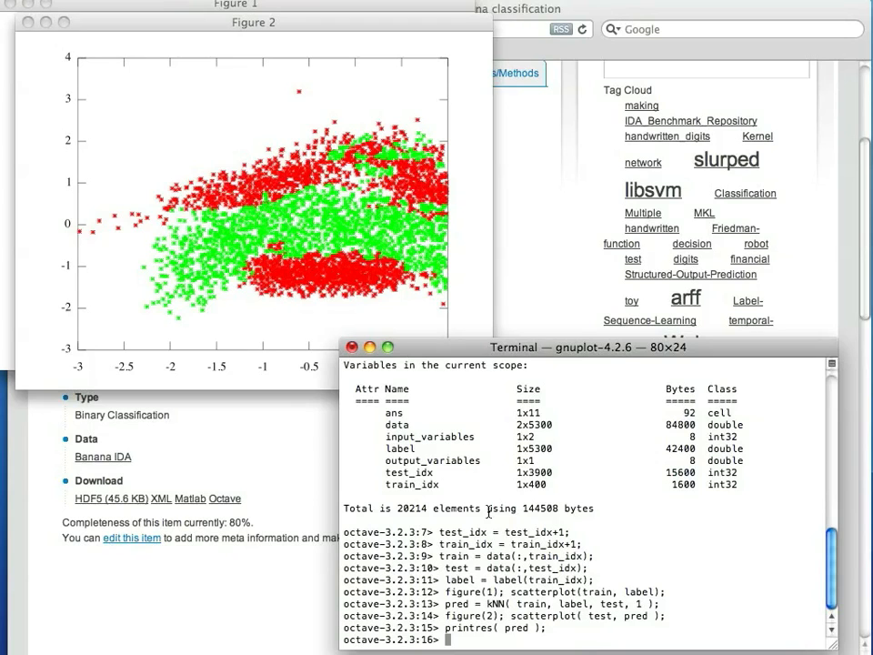
# Return to the browser's Banana classification page and scroll back to its top.
pyautogui.click(512, 16)
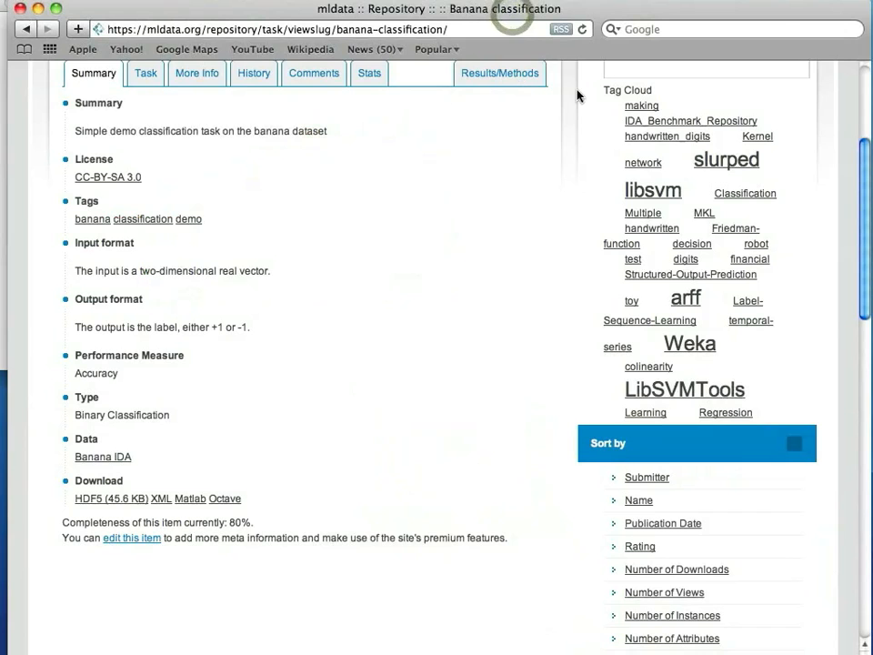
pyautogui.moveTo(862, 204); pyautogui.dragTo(863, 202)
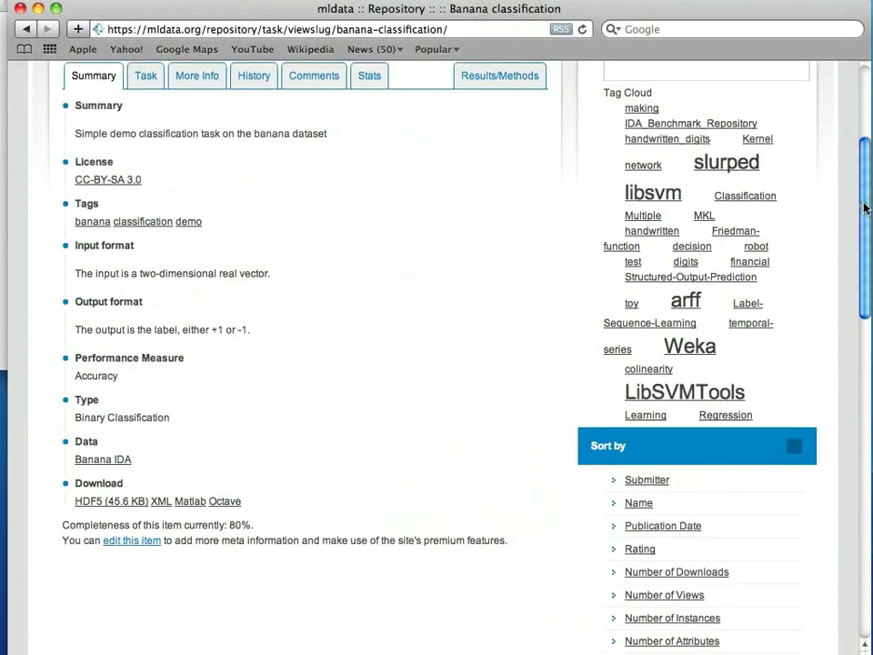
pyautogui.scroll(5, 863, 208)
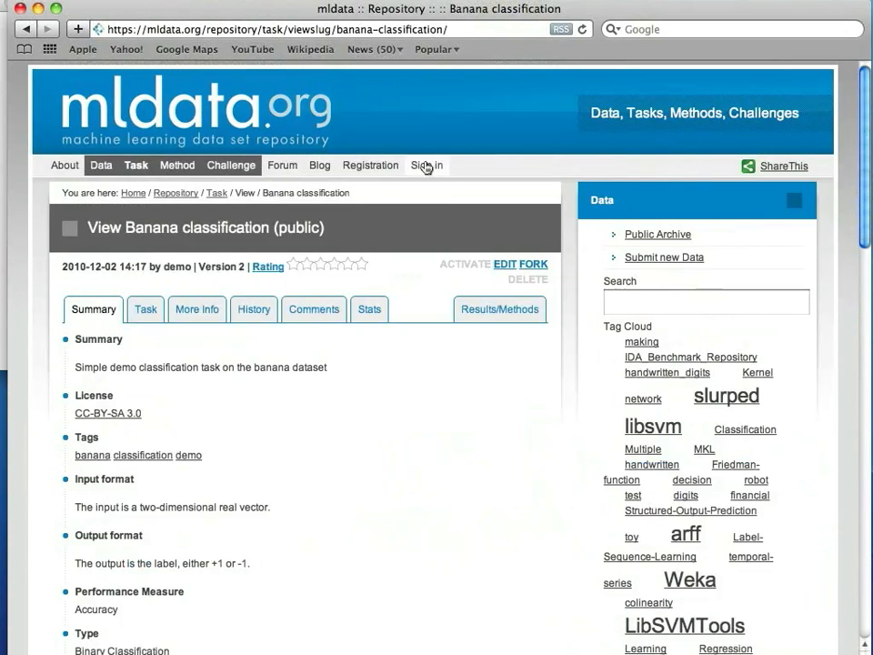
# Open the registration page and enter the first name, last name and username.
pyautogui.click(376, 168)
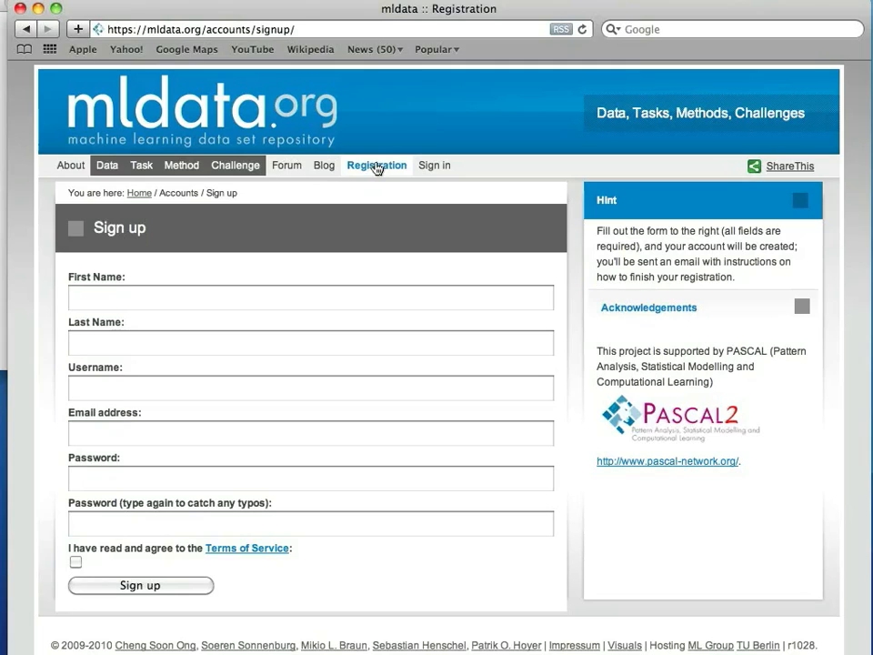
pyautogui.click(161, 295)
pyautogui.write('John')
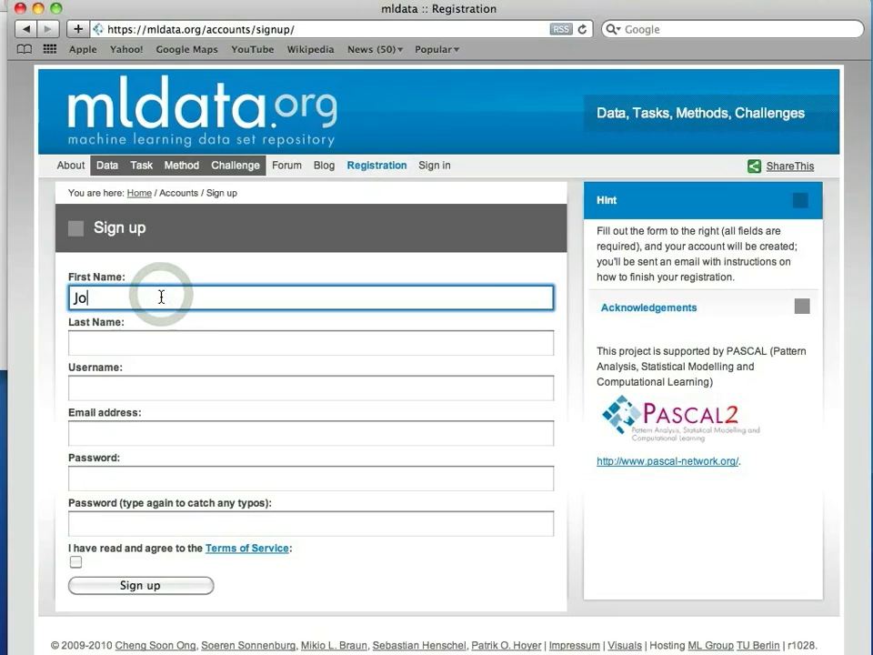
pyautogui.press('Tab')
pyautogui.write('Doe')
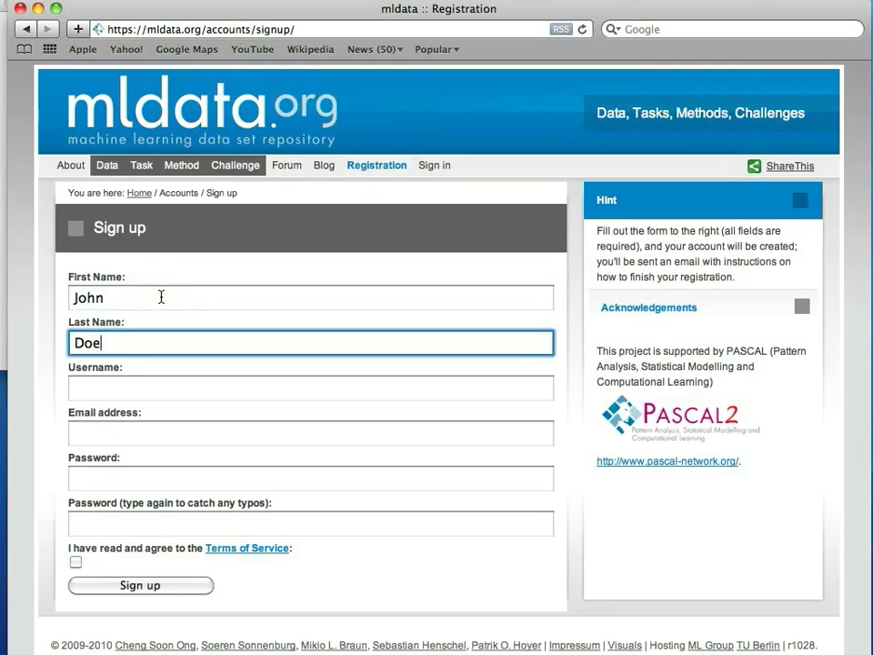
pyautogui.press('Tab')
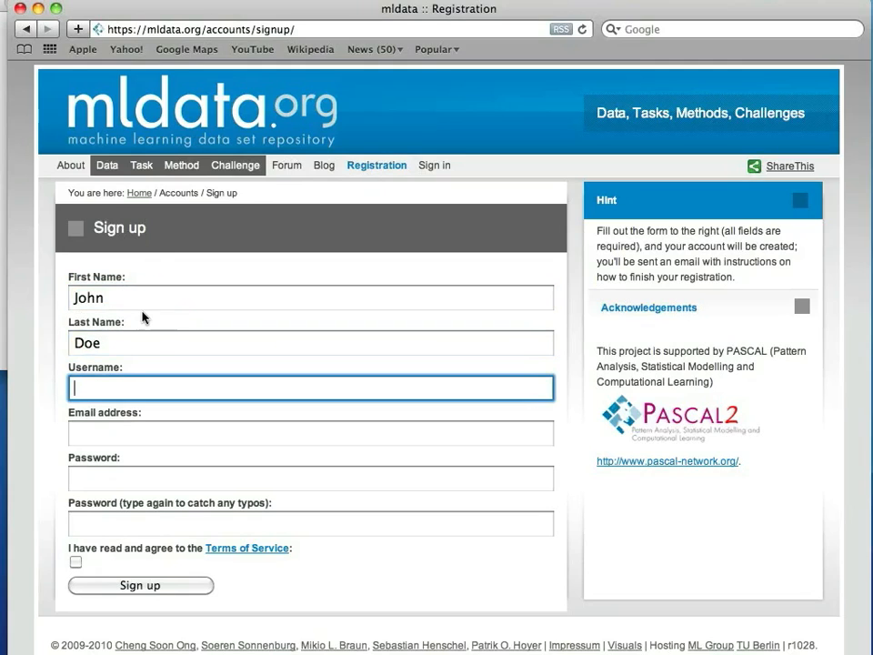
pyautogui.write('john')
# Enter the e-mail address and matching password, accept the Terms of Service, and sign up.
pyautogui.press('Tab')
pyautogui.write('john@')
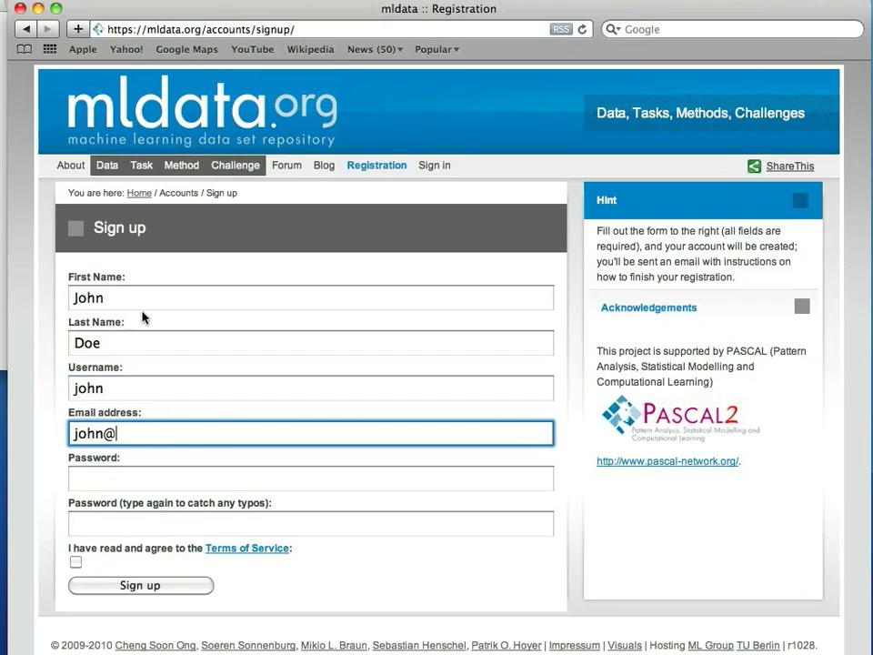
pyautogui.write('example.org')
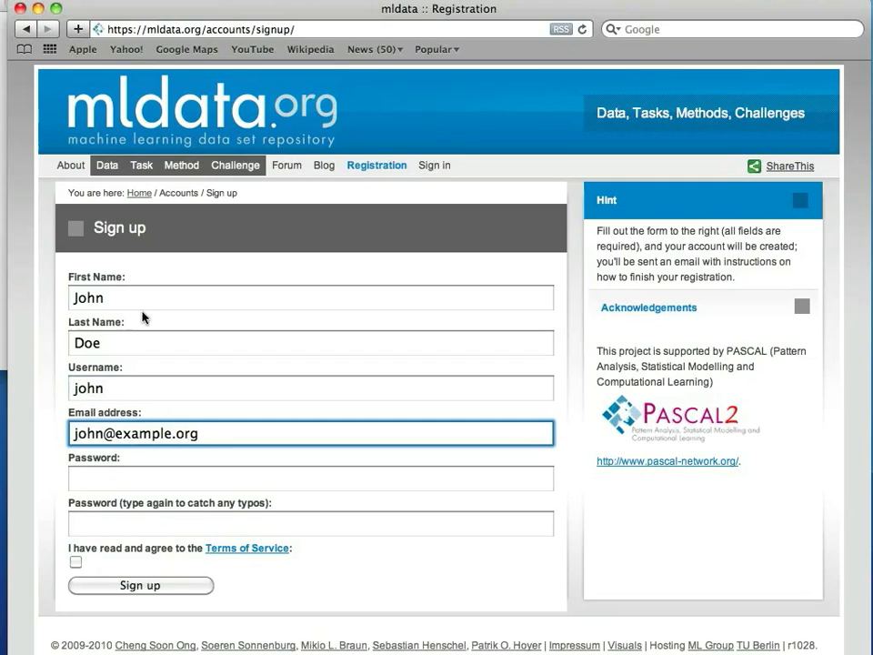
pyautogui.press('Tab')
pyautogui.write('•••••••')
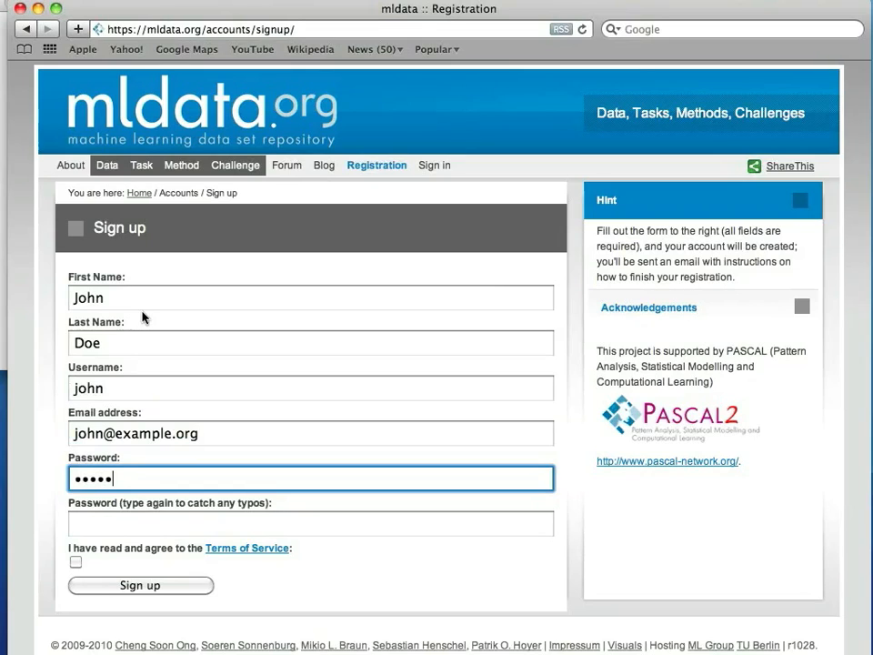
pyautogui.press('Tab')
pyautogui.write('••••')
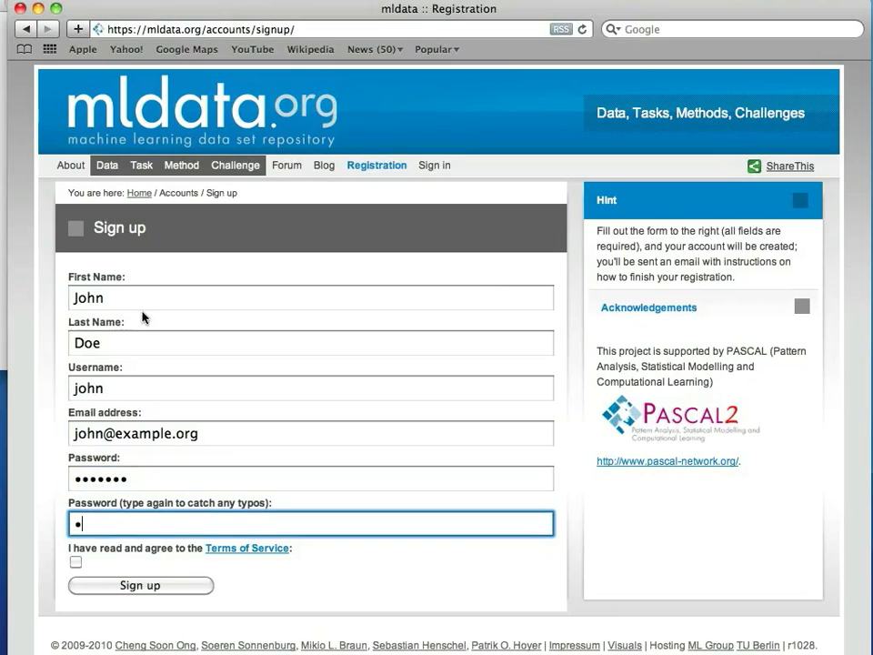
pyautogui.write('•••')
pyautogui.click(76, 562)
pyautogui.click(126, 585)
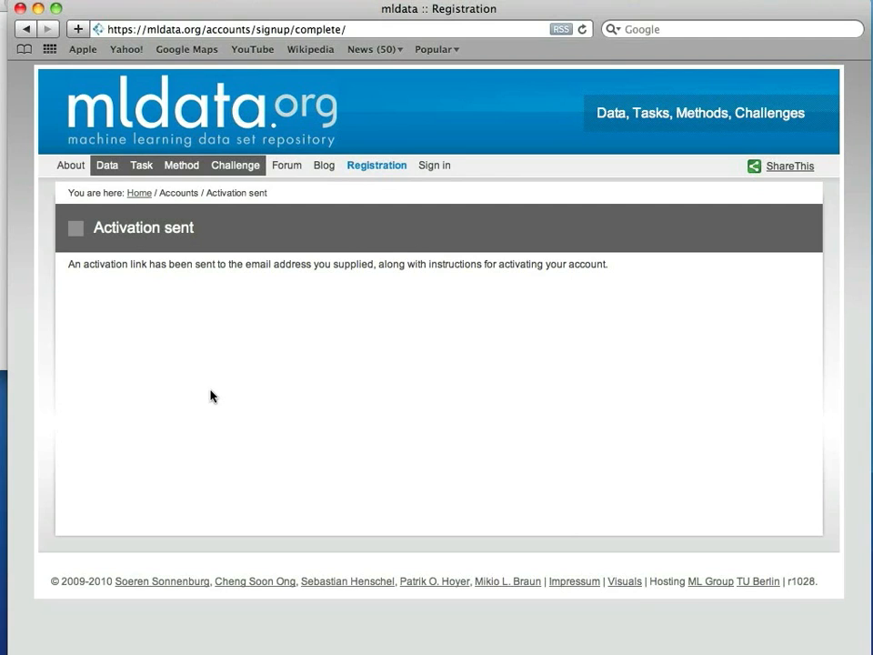
# Click the mldata.org logo to reach the Welcome home page.
pyautogui.click(184, 134)
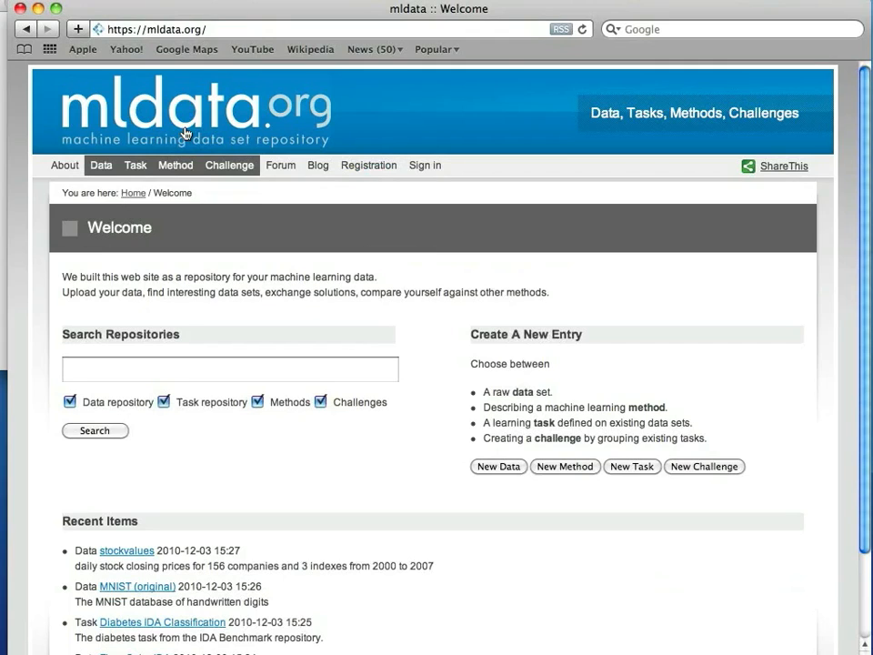
# Sign in to mldata.org with the account's username and password.
pyautogui.click(416, 167)
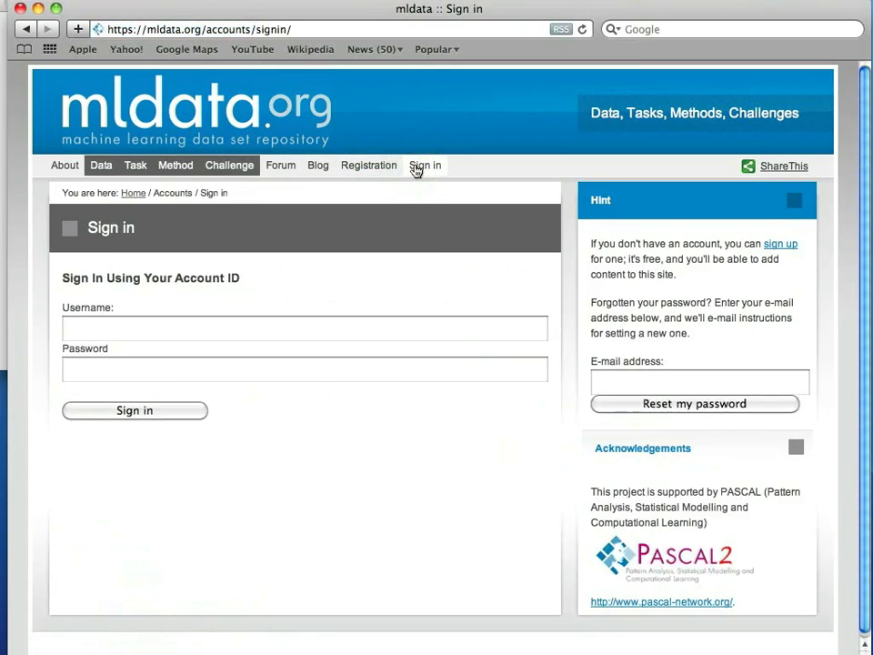
pyautogui.click(288, 325)
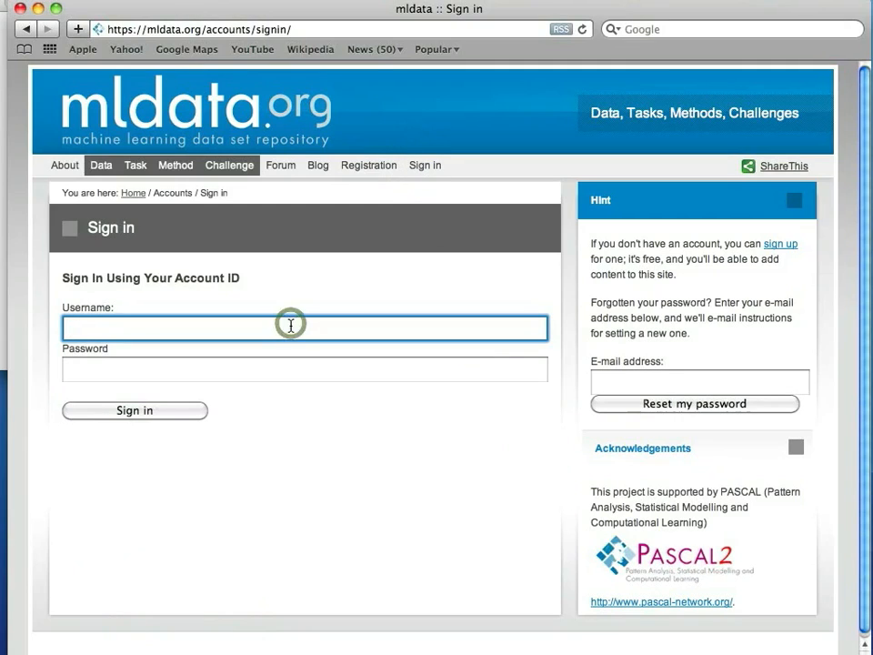
pyautogui.write('demo')
pyautogui.press('Tab')
pyautogui.write('demo1')
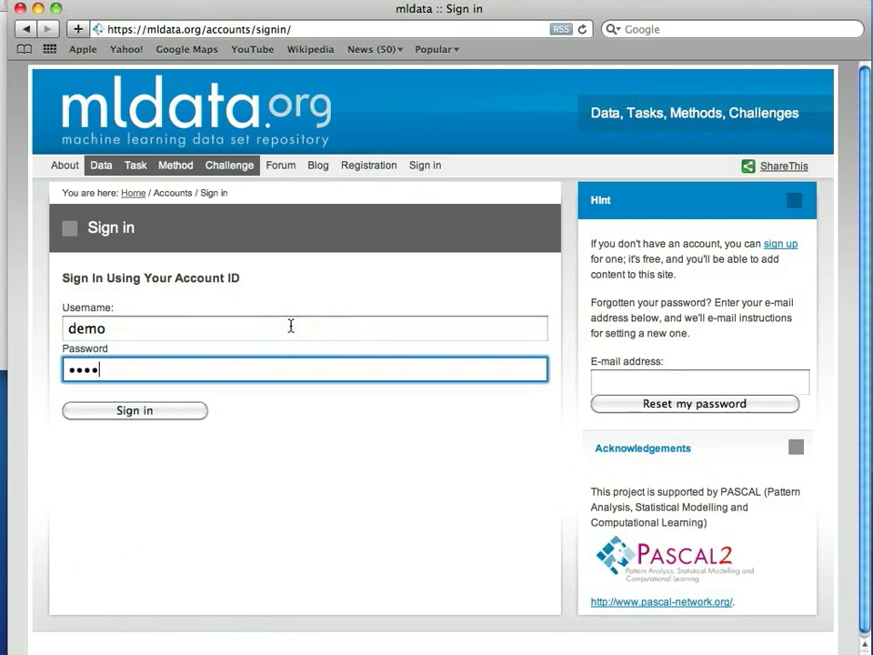
pyautogui.write('2345')
pyautogui.click(164, 413)
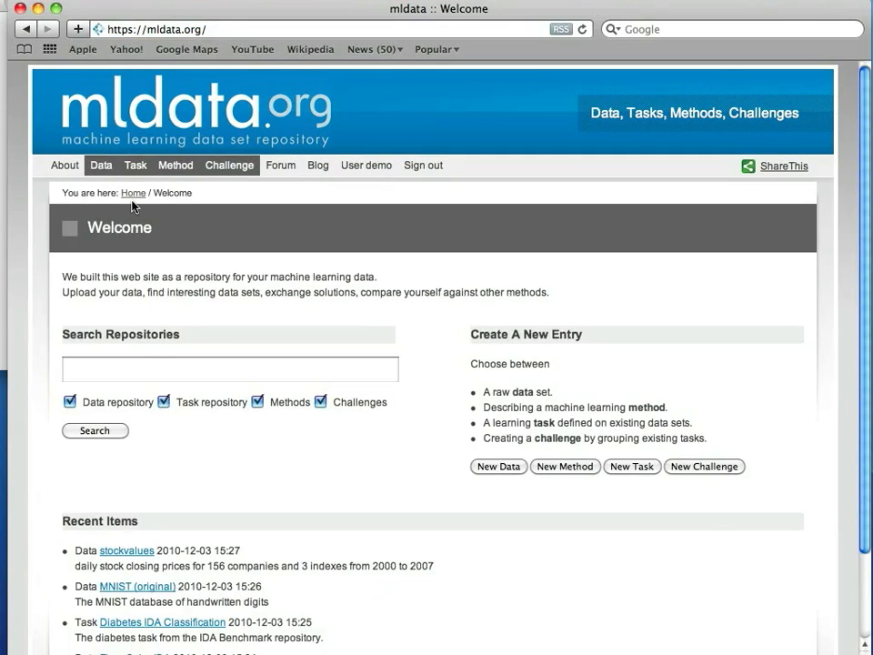
# Open the Banana classification task from the task list and view its Results/Methods section.
pyautogui.click(134, 168)
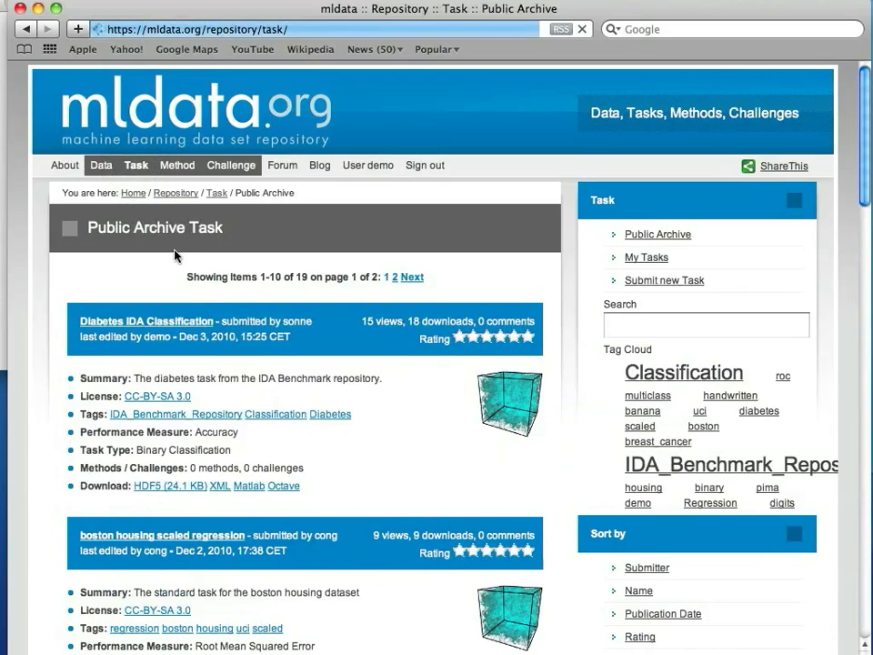
pyautogui.scroll(-5, 174, 255)
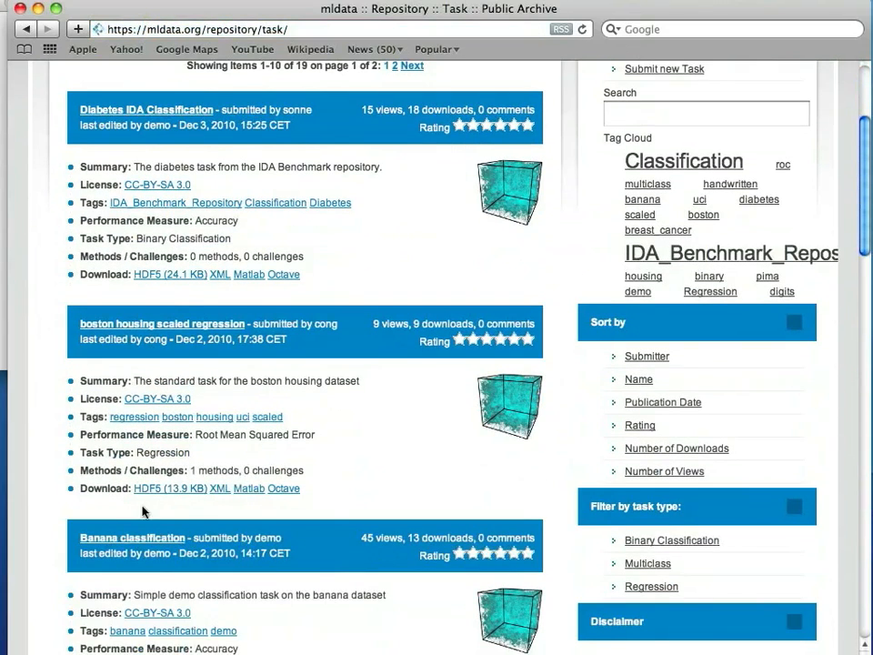
pyautogui.click(143, 540)
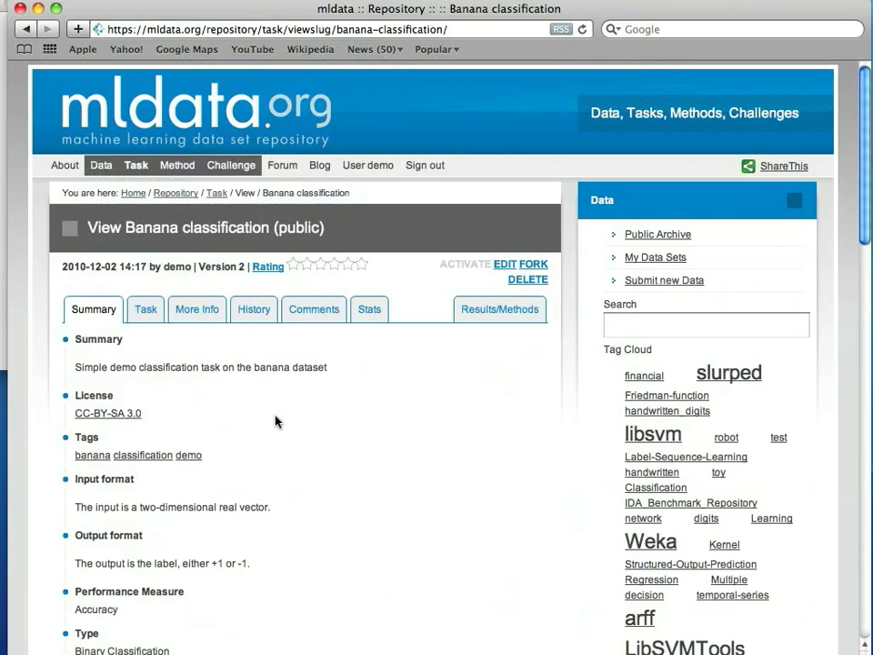
pyautogui.click(497, 311)
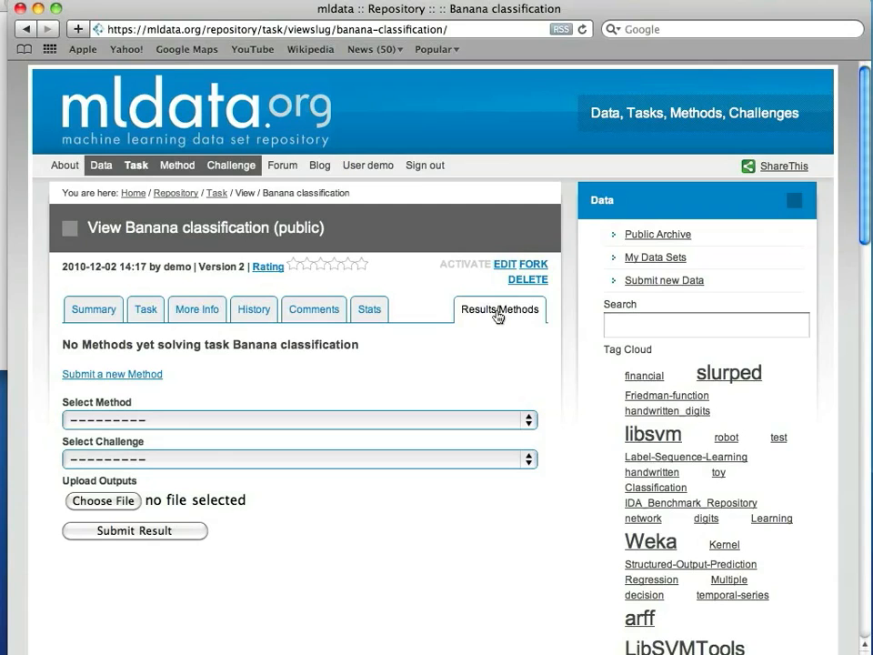
# Publish the public method Nearest-neighbor-for-banana, a Euclidean-distance nearest neighbor classifier.
pyautogui.click(139, 382)
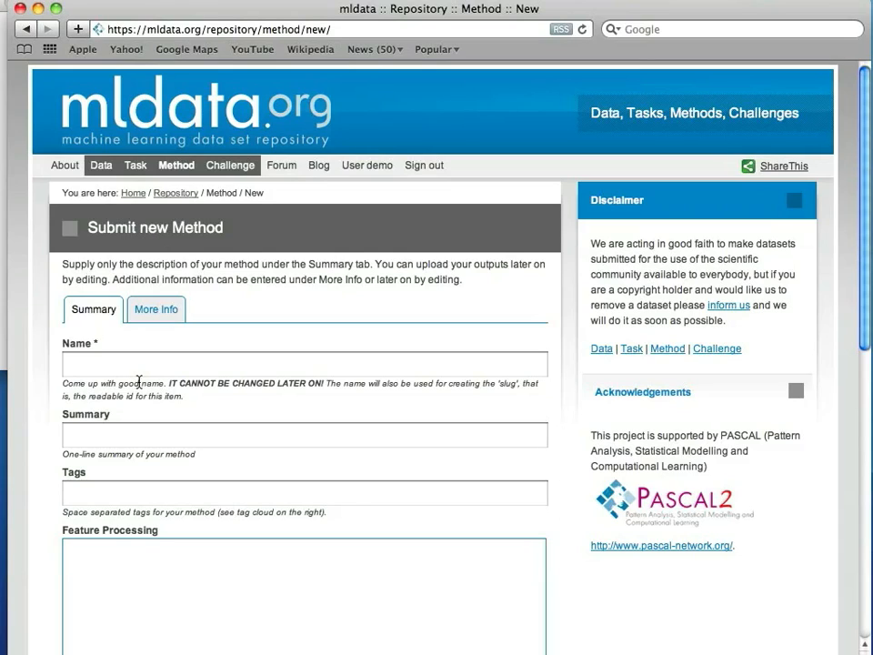
pyautogui.click(152, 367)
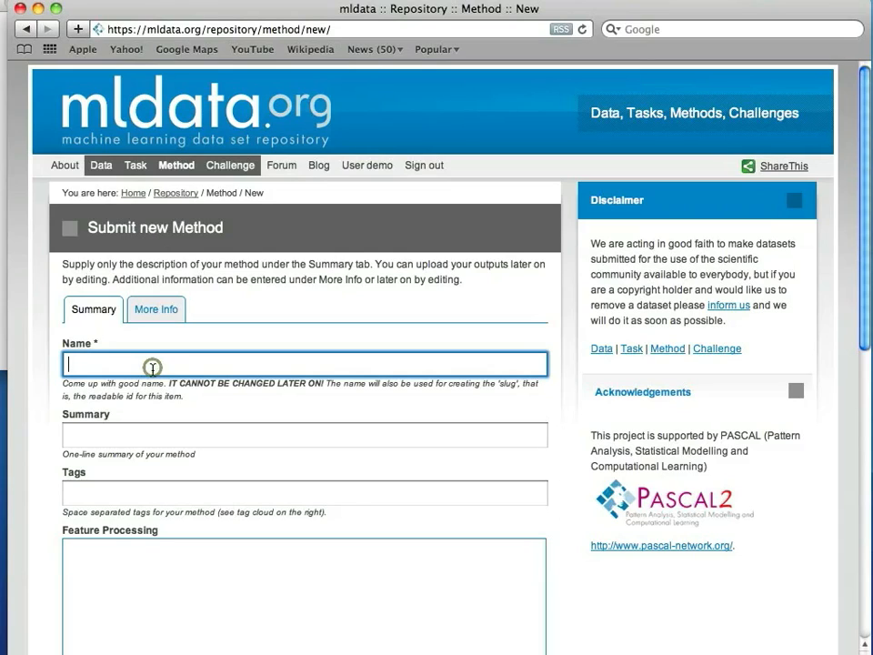
pyautogui.write('Nearest-neighbor-for-banana')
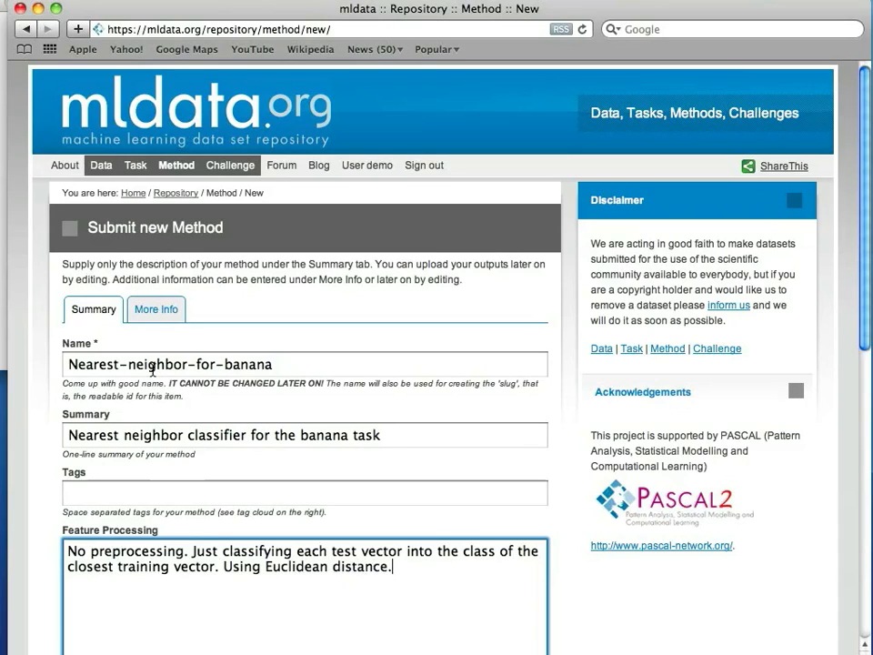
pyautogui.scroll(-15, 195, 399)
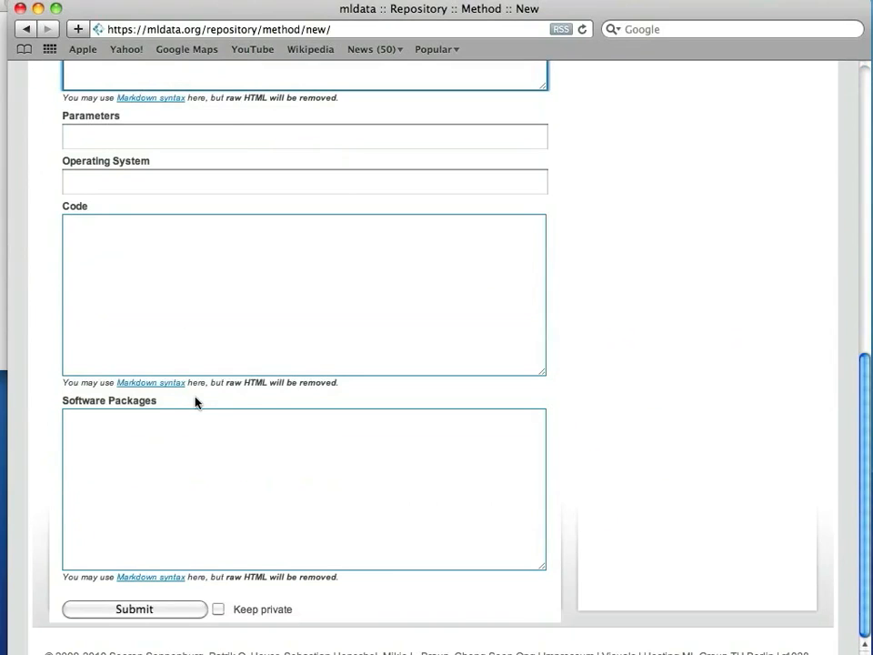
pyautogui.click(159, 615)
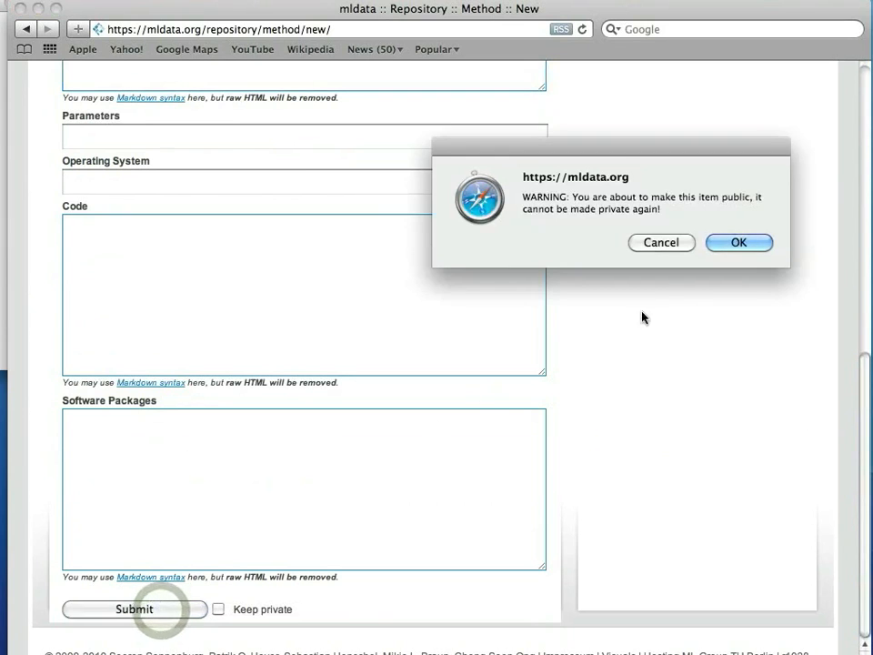
pyautogui.click(732, 243)
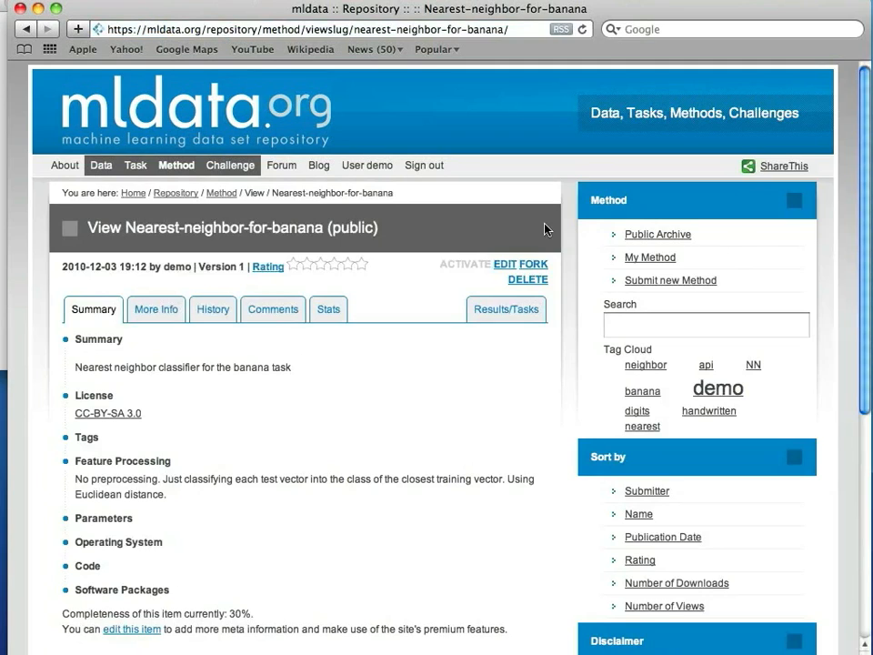
# Upload results.txt as the method's Banana classification outputs, scoring 0.866666666667.
pyautogui.click(511, 310)
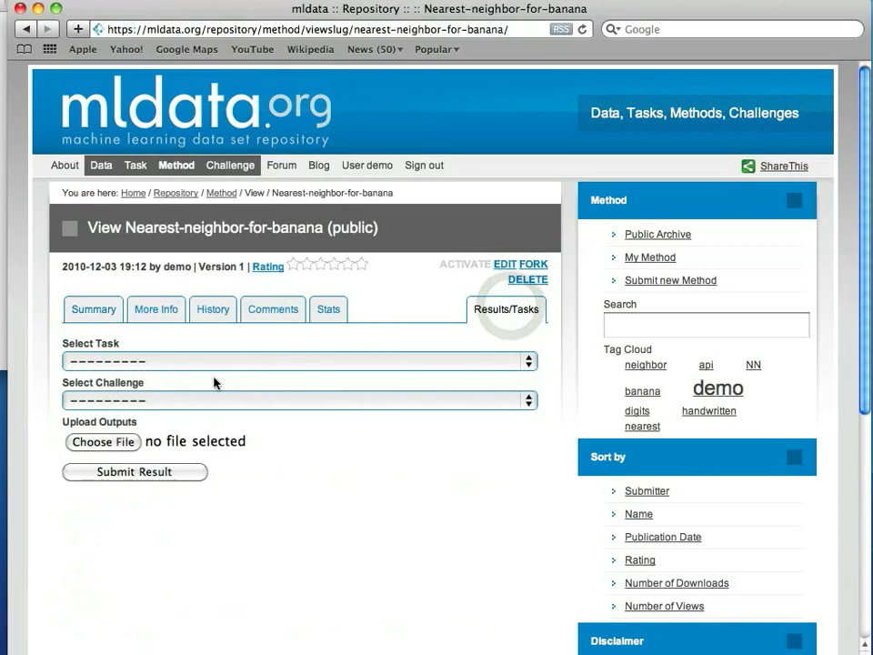
pyautogui.click(168, 364)
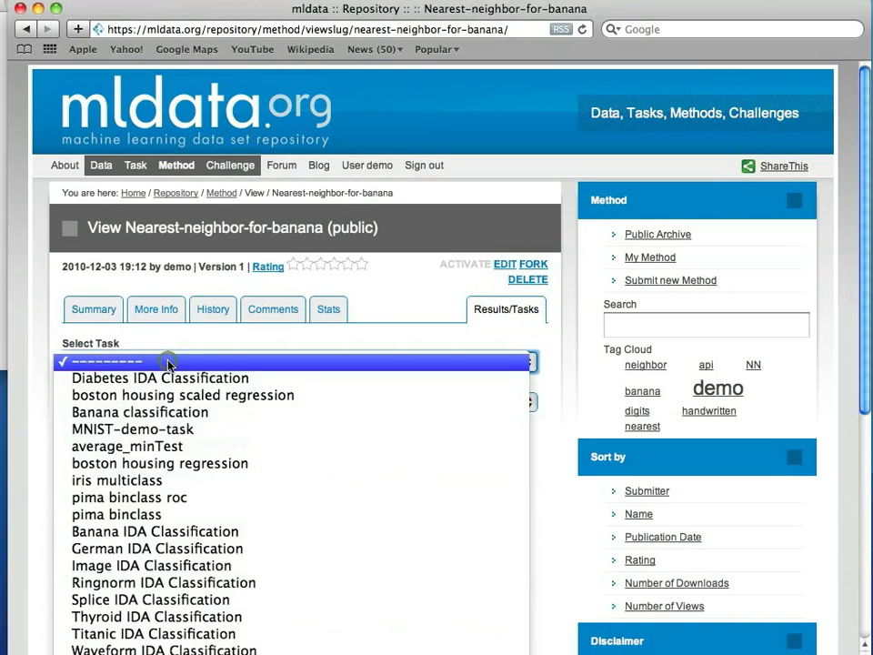
pyautogui.click(166, 411)
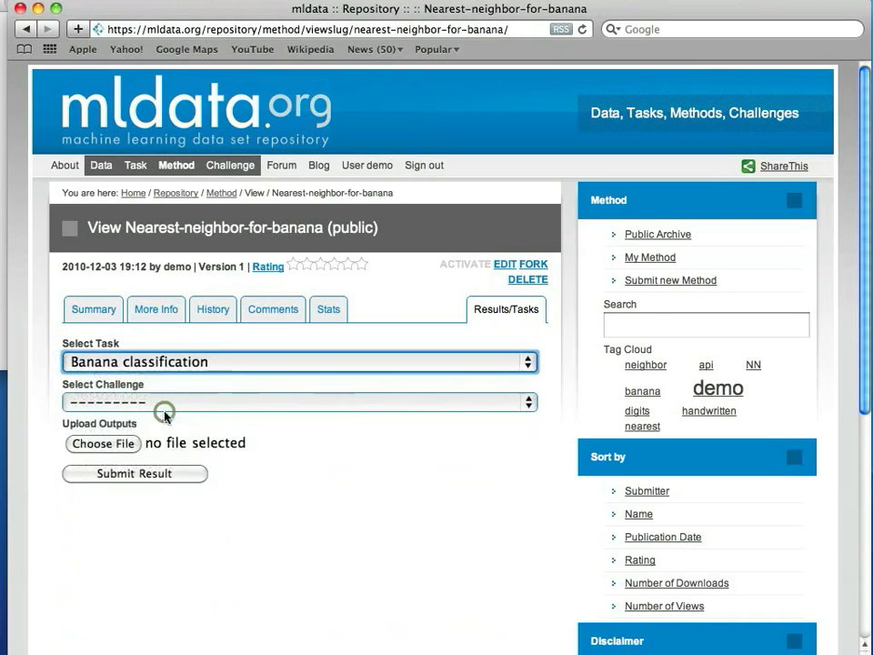
pyautogui.click(108, 444)
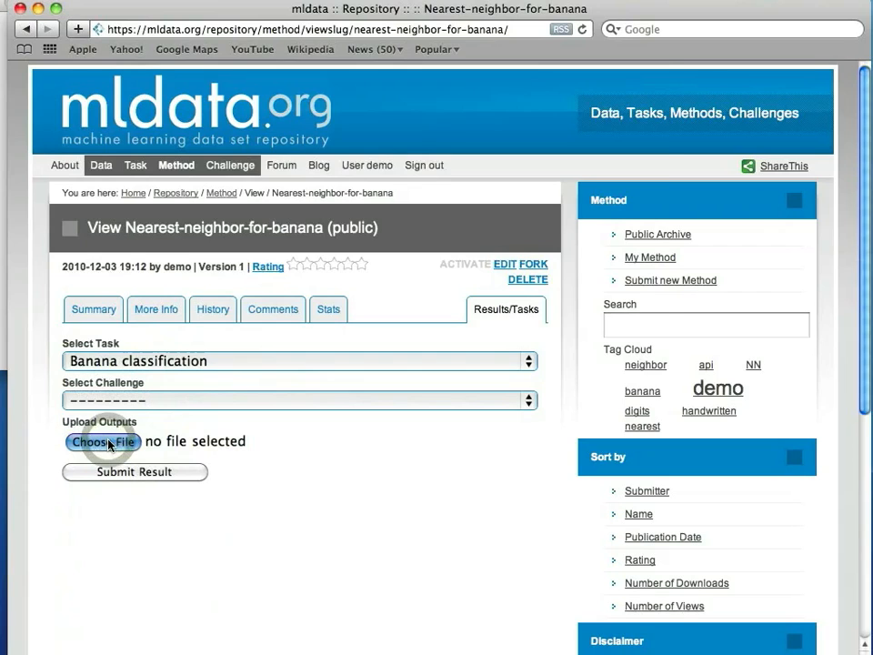
pyautogui.click(610, 364)
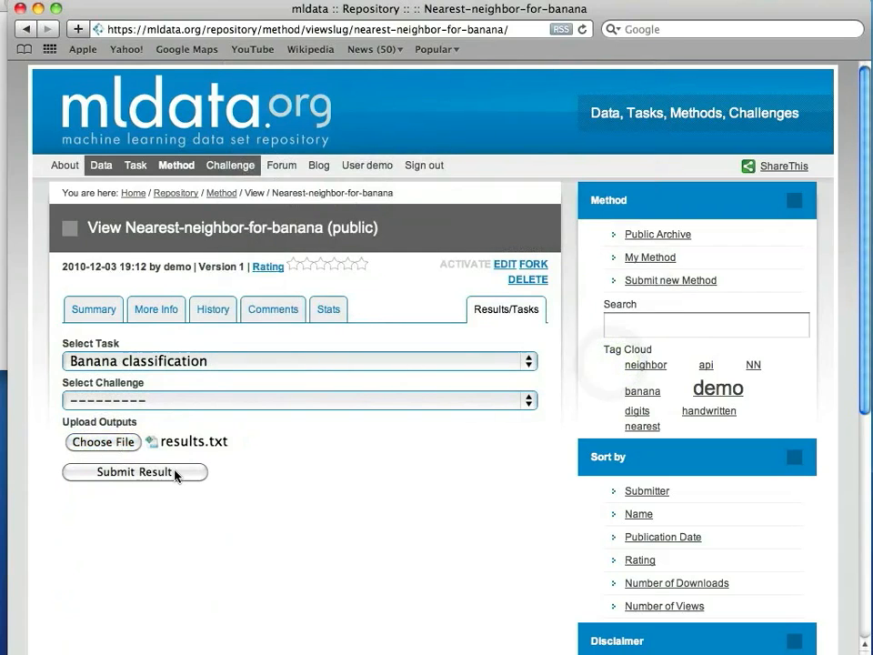
pyautogui.click(135, 471)
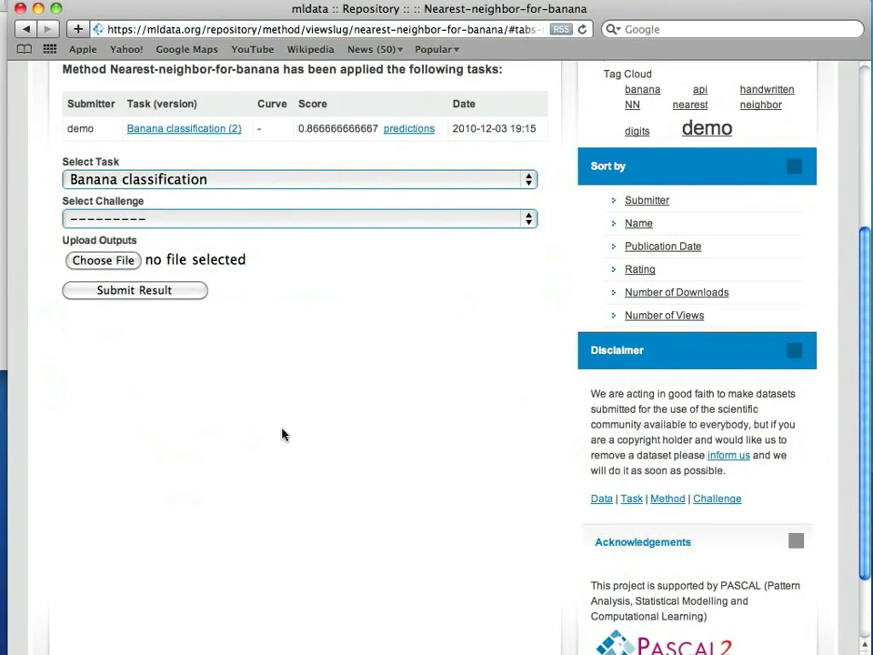
# Return to the mldata.org Welcome page via the site logo.
pyautogui.scroll(3, 282, 434)
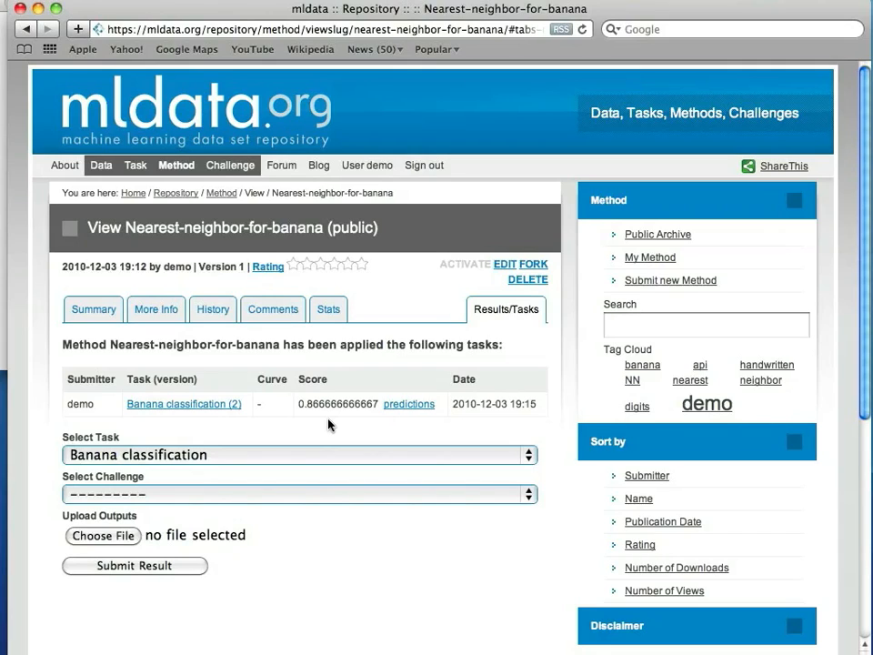
pyautogui.click(209, 121)
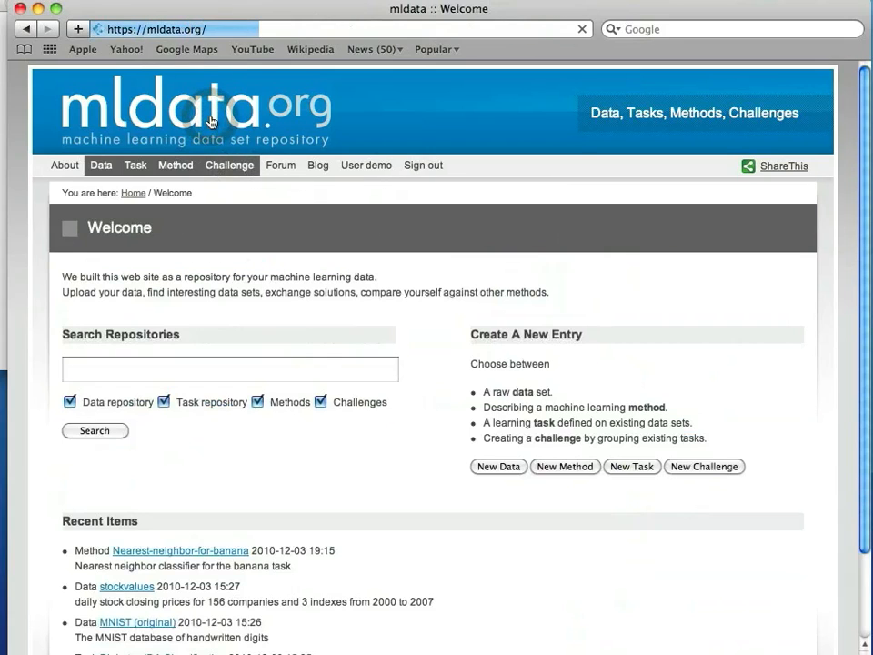